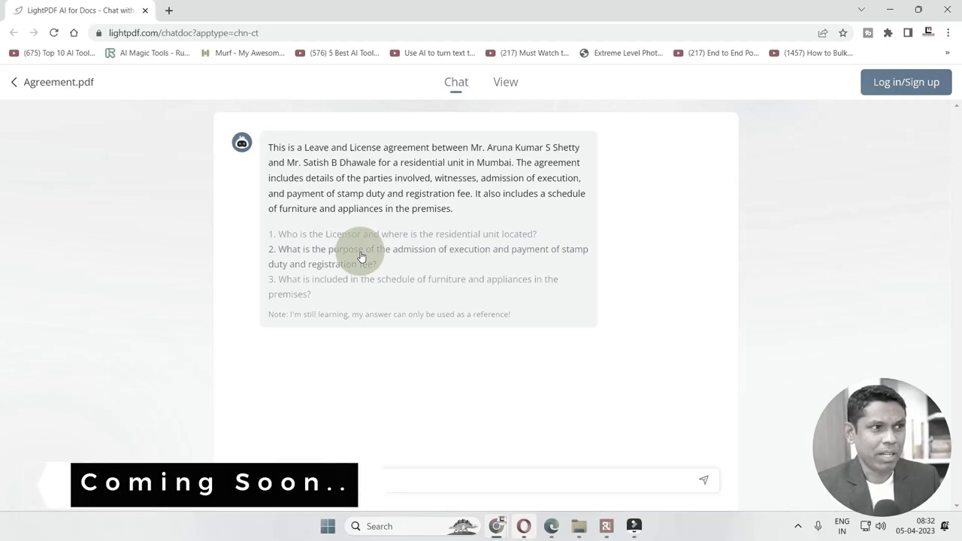
- Ask for the agreement's witness names and highlight them in the answer
key("Return")
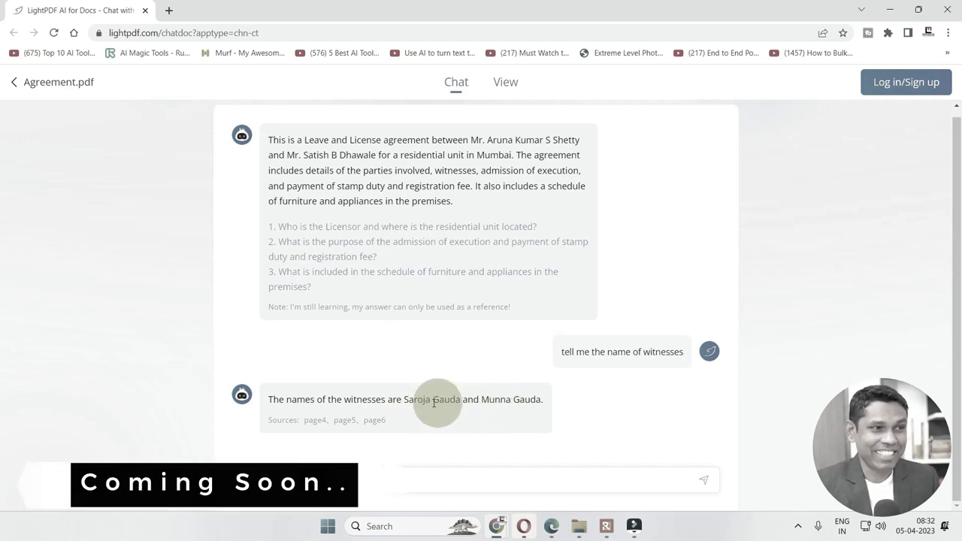
left_click_drag(406, 399, 523, 400)
left_click(589, 422)
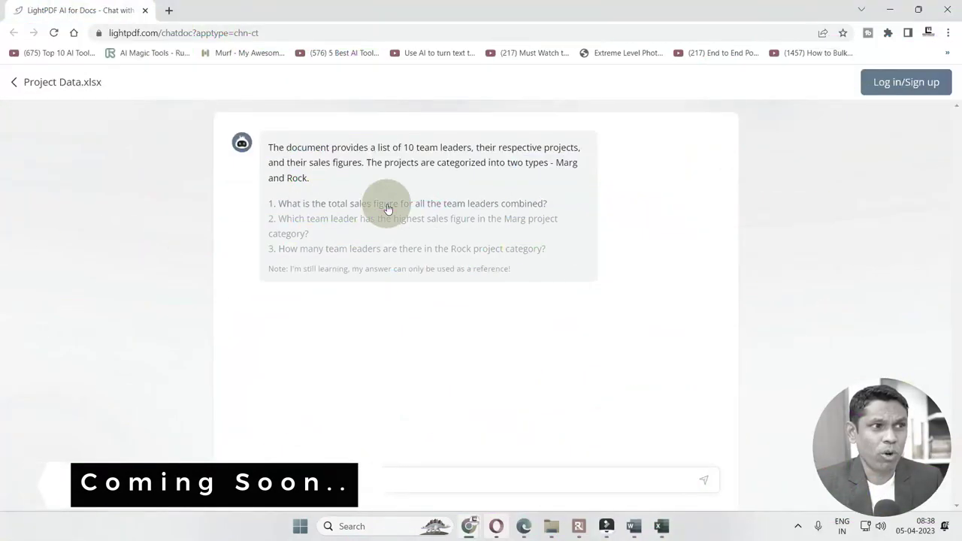
- Ask the suggested total-sales question and check the 1,223,461.0 sum against Excel's Sales column
left_click(388, 209)
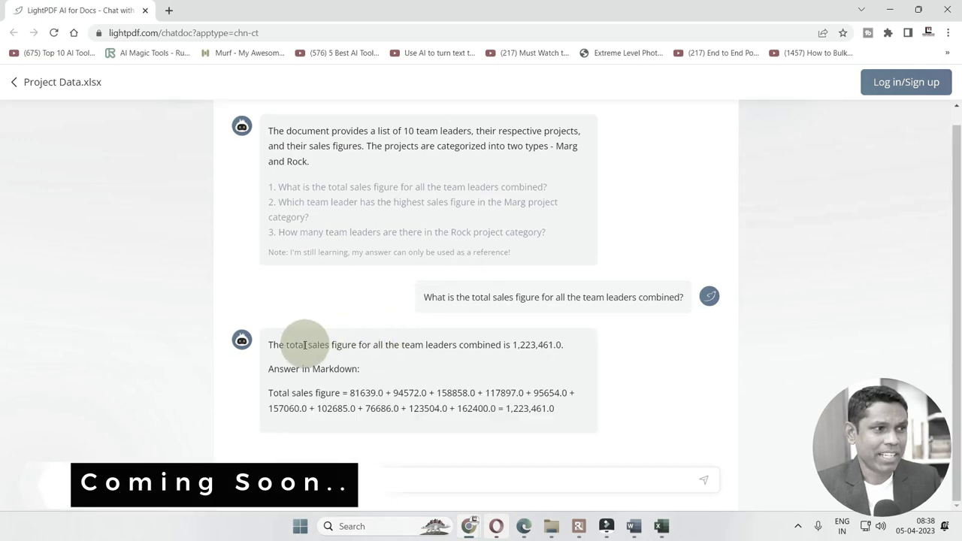
left_click_drag(287, 345, 564, 345)
left_click_drag(289, 369, 560, 410)
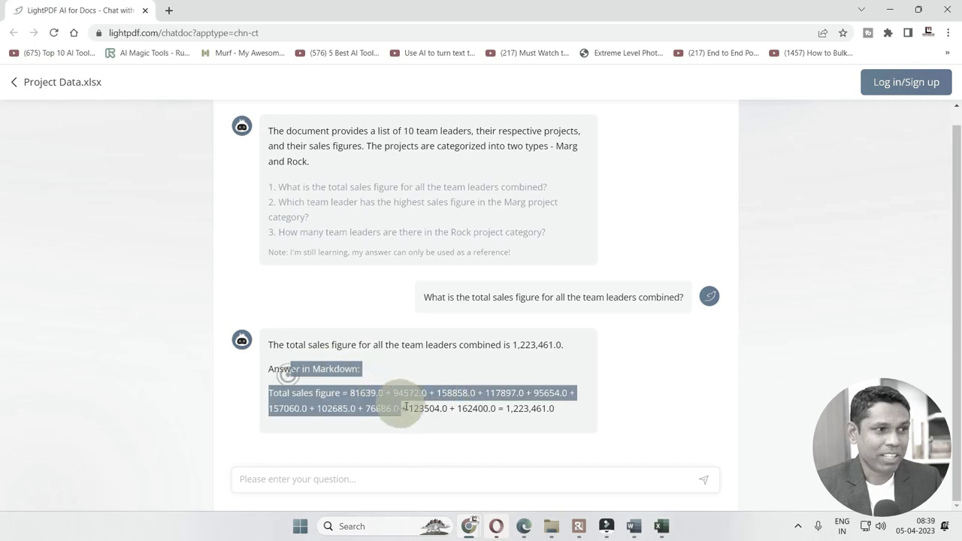
left_click(572, 418)
key("alt+Tab")
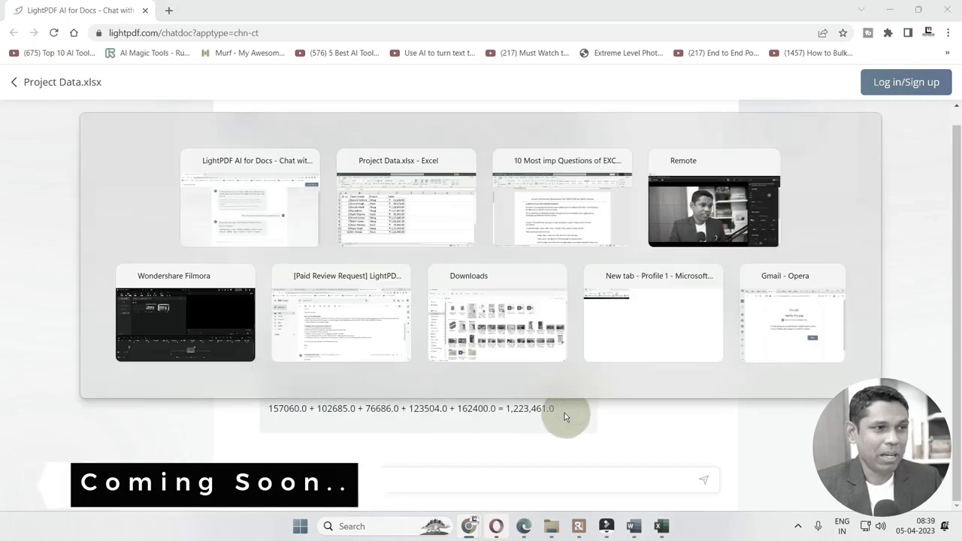
mouse_move(406, 188)
left_mouse_down()
mouse_move(415, 385)
mouse_move(580, 417)
left_mouse_up()
key("alt+Tab")
left_click(580, 417)
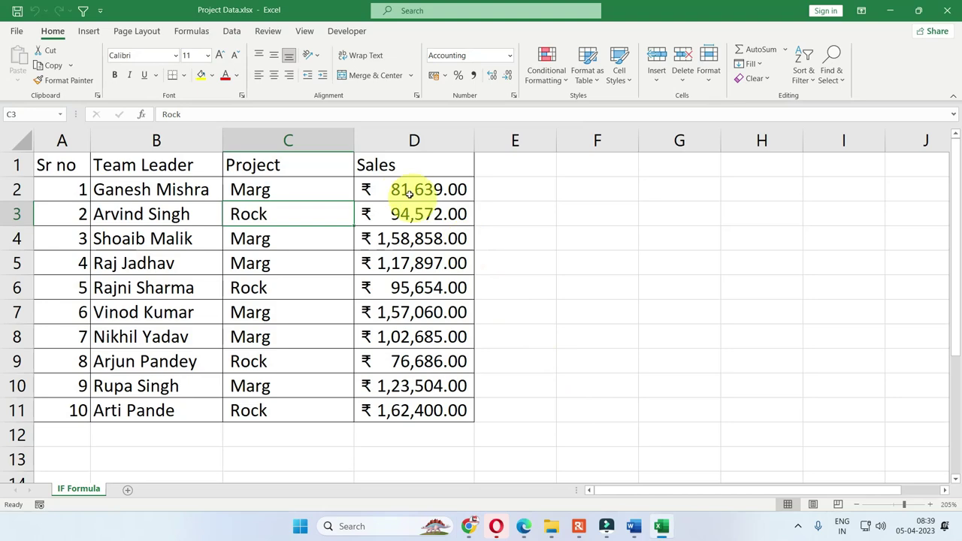
- Select the Sales values D2:D10 in Excel, then highlight the chat's sum breakdown
left_click_drag(408, 193, 410, 373)
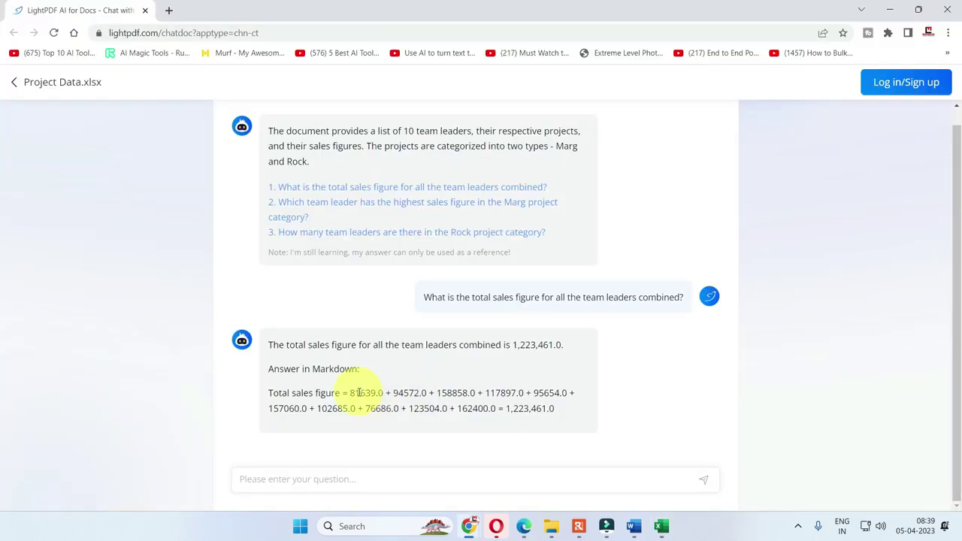
left_click_drag(360, 393, 580, 422)
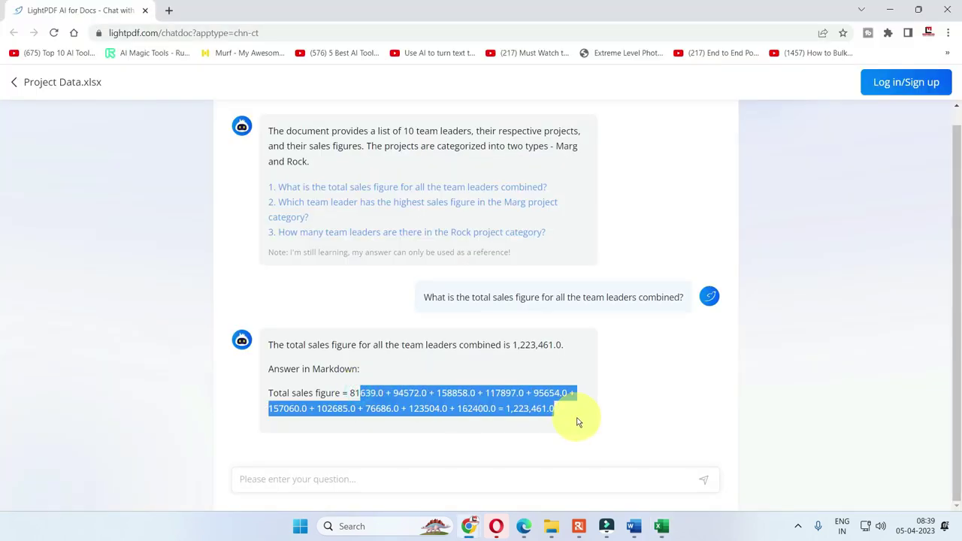
left_click(577, 419)
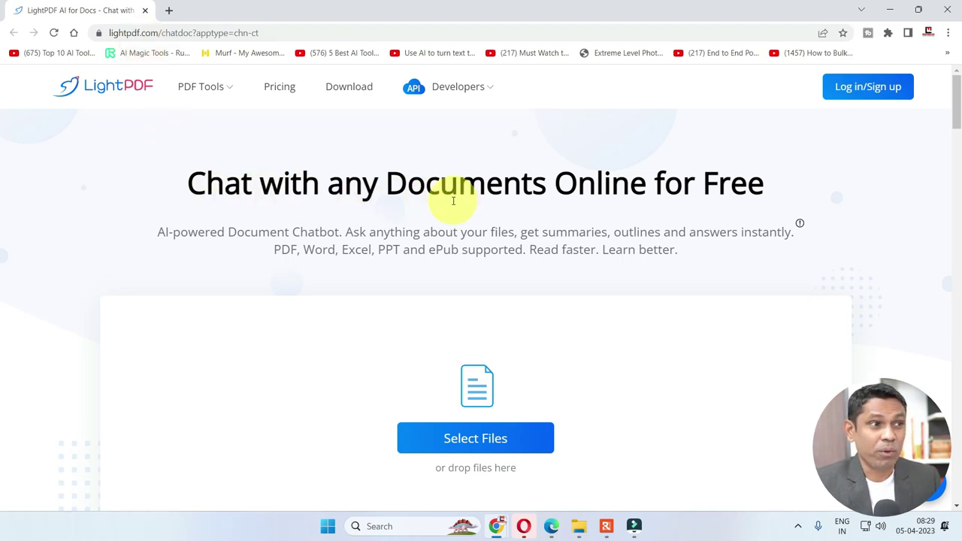
left_click_drag(274, 250, 479, 253)
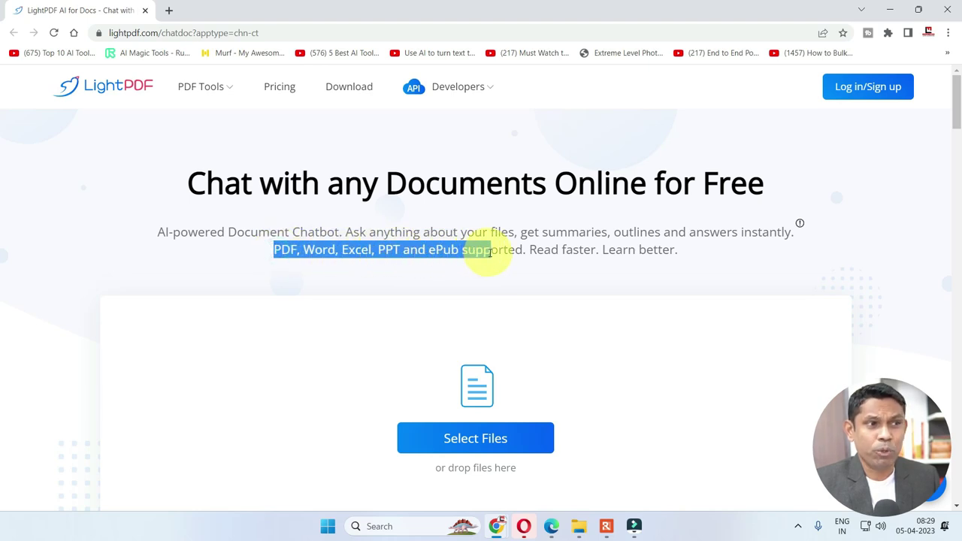
left_click(464, 276)
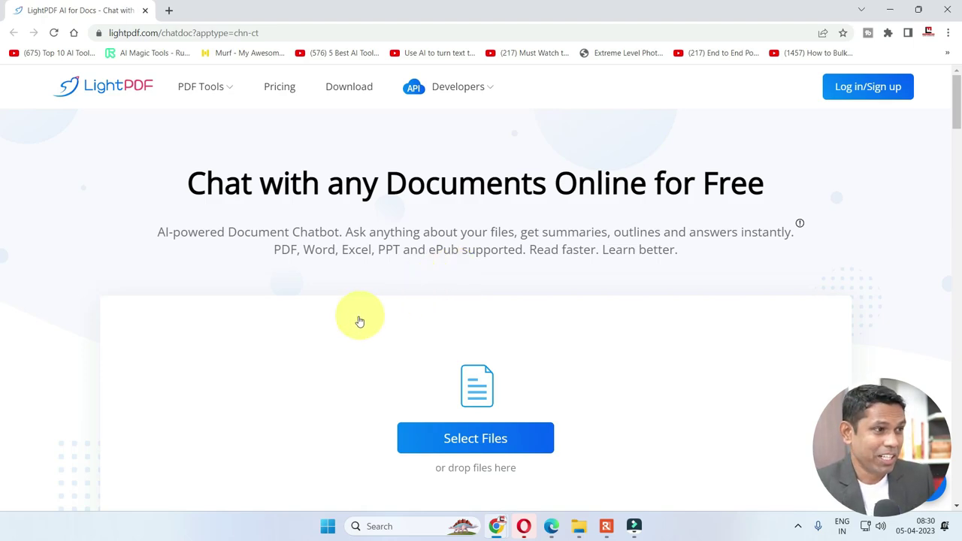
scroll(353, 390, "down", 2)
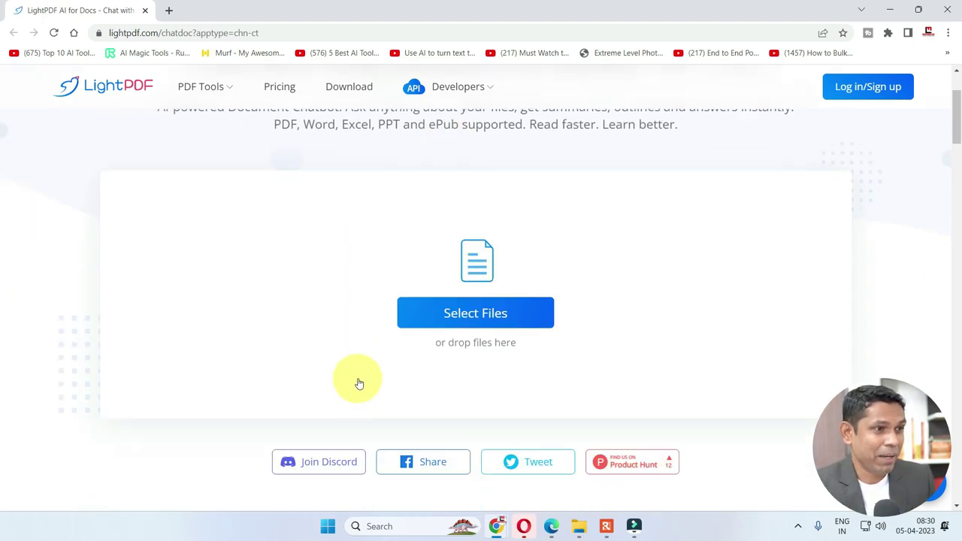
- Pick Agreement.pdf in the file picker and upload it to LightPDF
left_click(481, 322)
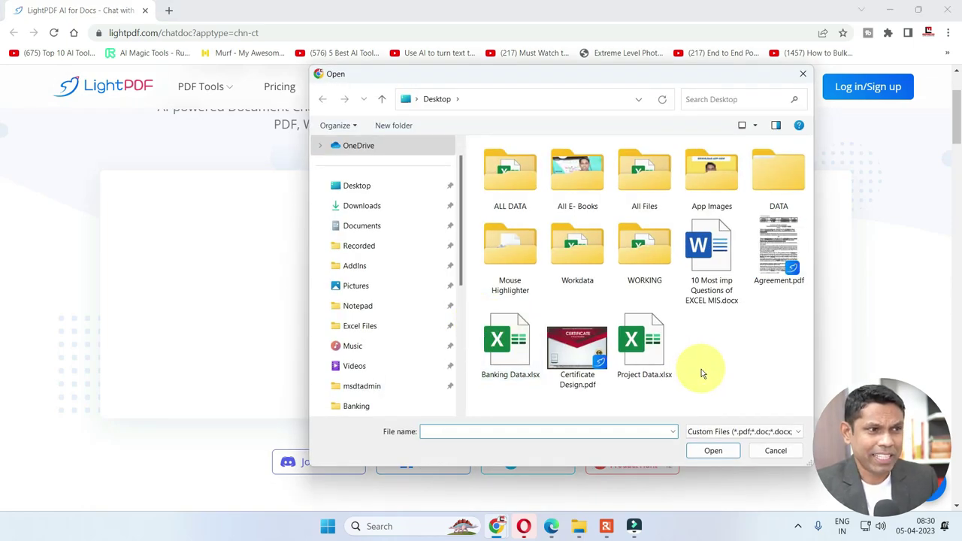
left_click(776, 262)
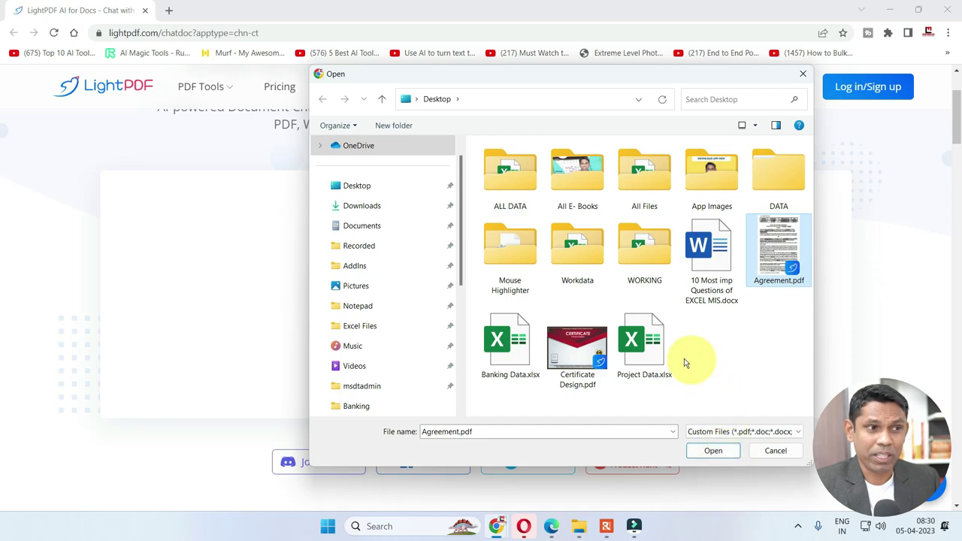
left_click(661, 358)
left_click(721, 279)
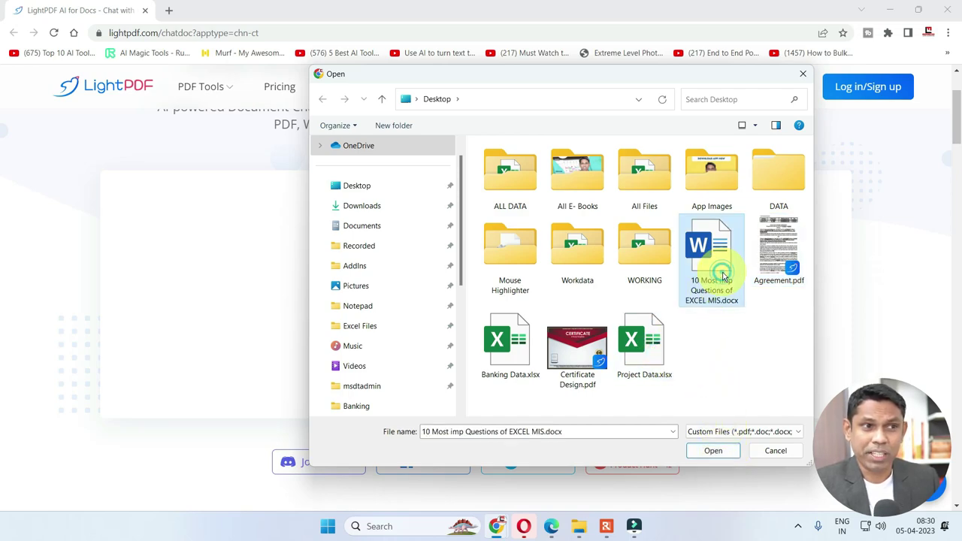
left_click(785, 264)
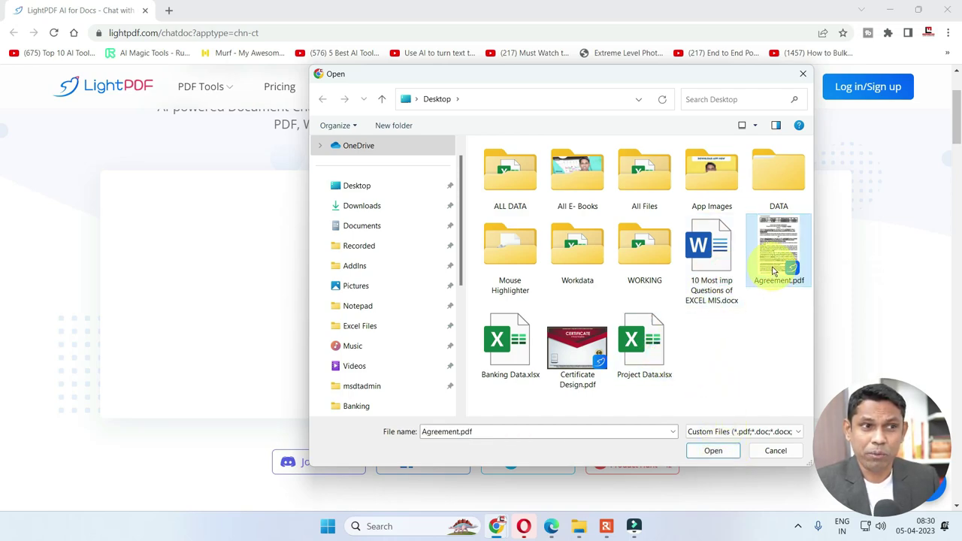
left_click(729, 450)
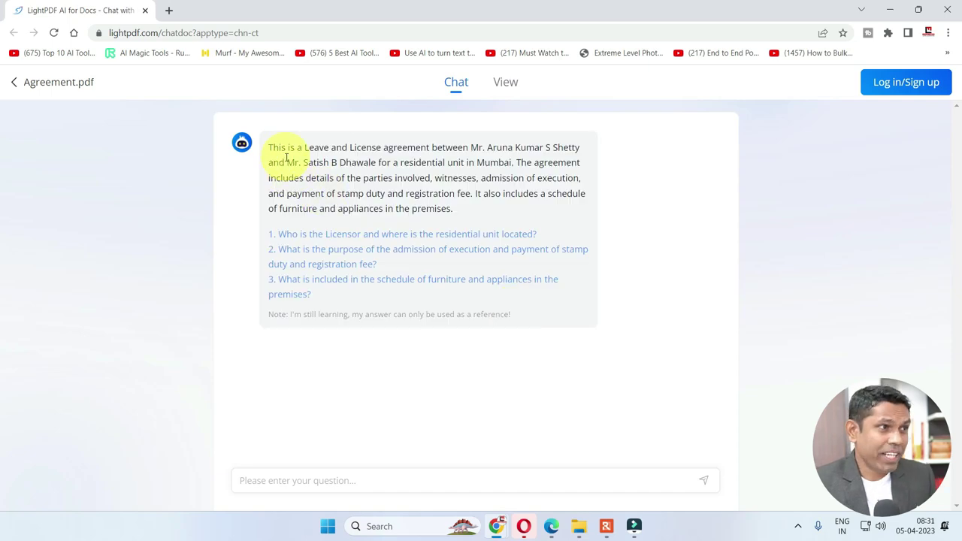
left_click_drag(270, 147, 526, 147)
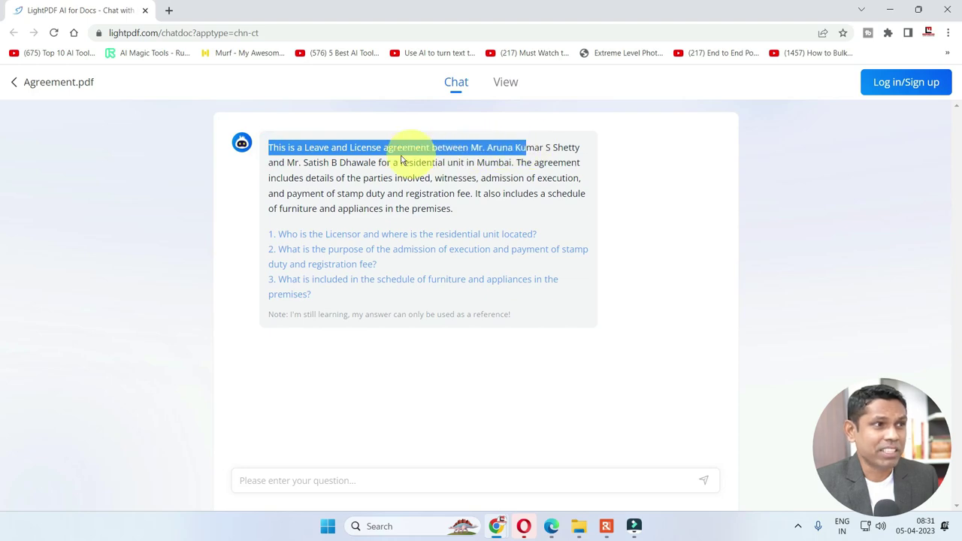
left_click(484, 163)
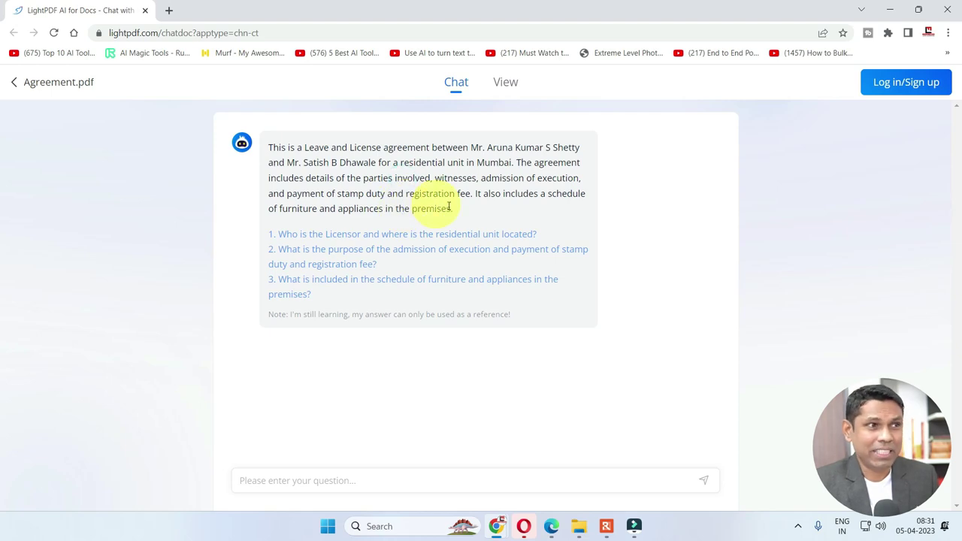
left_click_drag(463, 213, 265, 146)
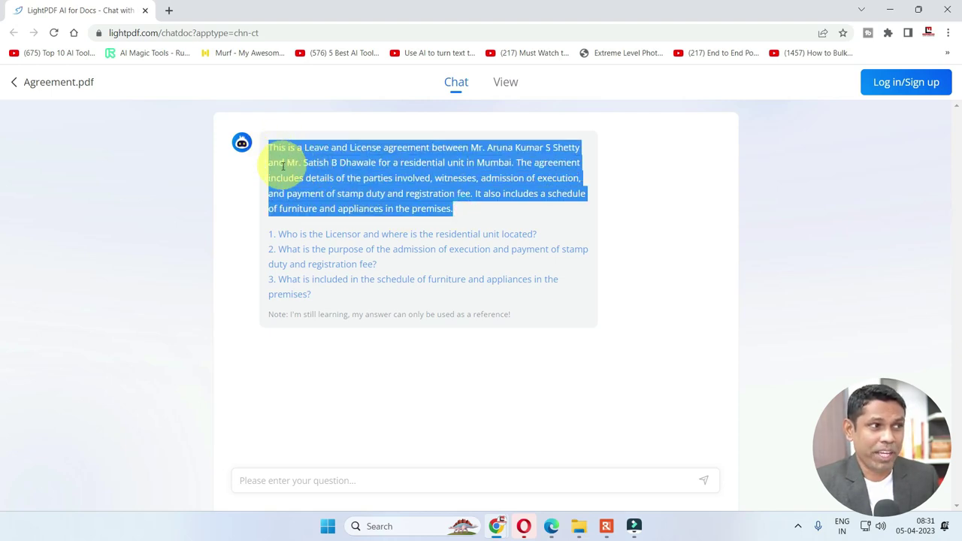
left_click(474, 218)
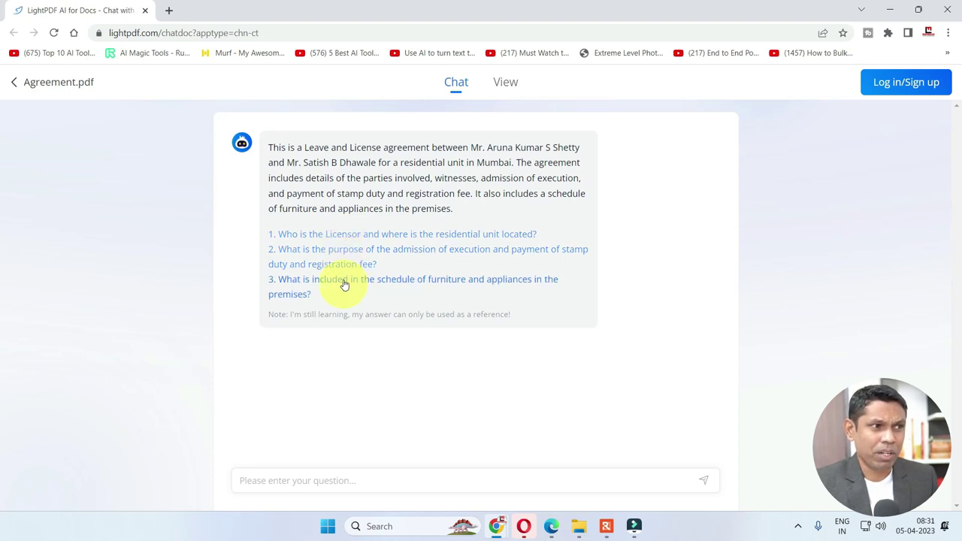
left_click(274, 480)
type("tell me the name of witnesses")
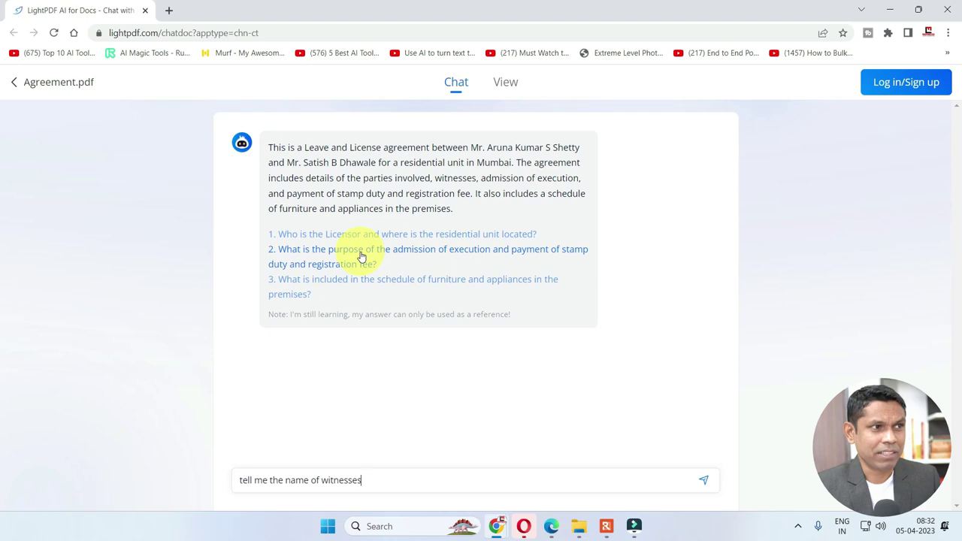
- Ask for the witness names and highlight them in the reply
key("Return")
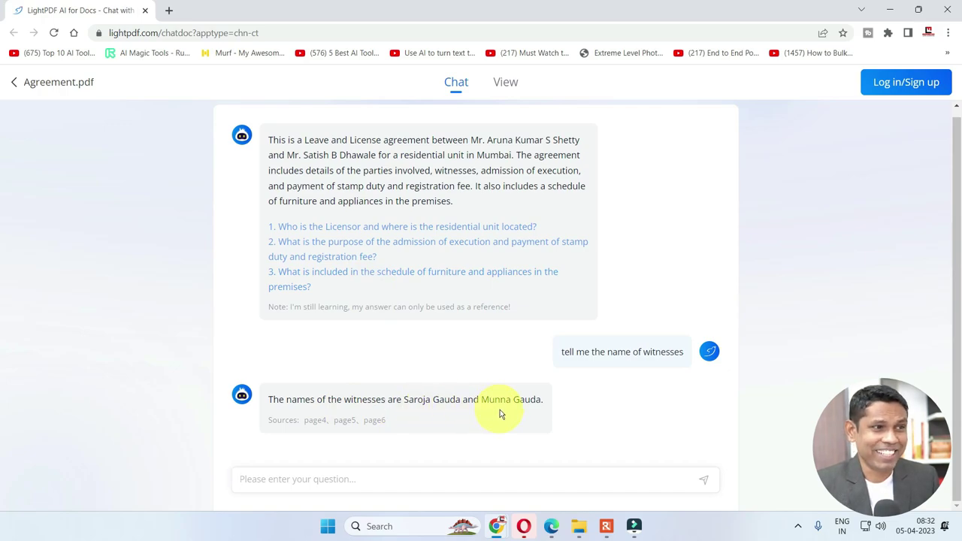
left_click_drag(410, 401, 563, 408)
left_click(591, 422)
- Ask for the agreement start date and highlight the answer 24/12/2021
left_click(349, 476)
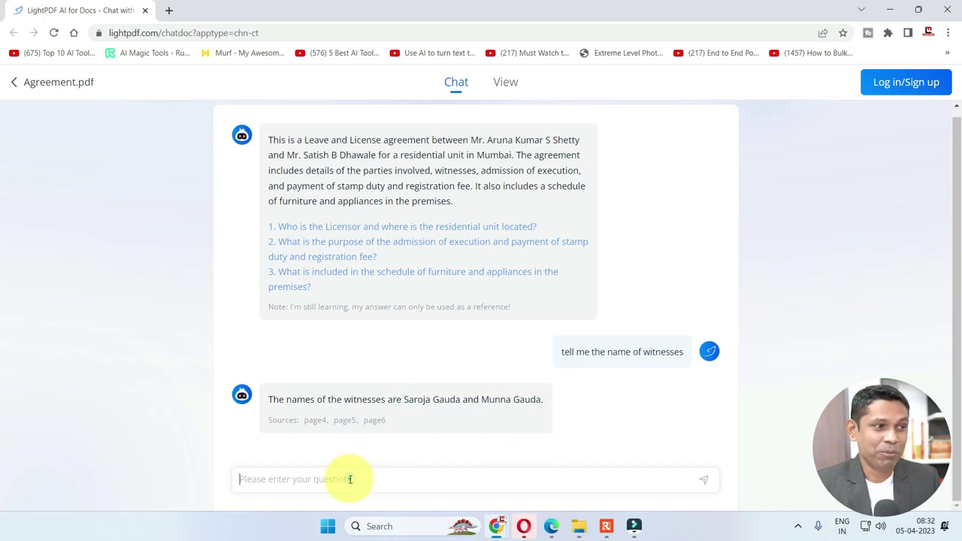
type("agree")
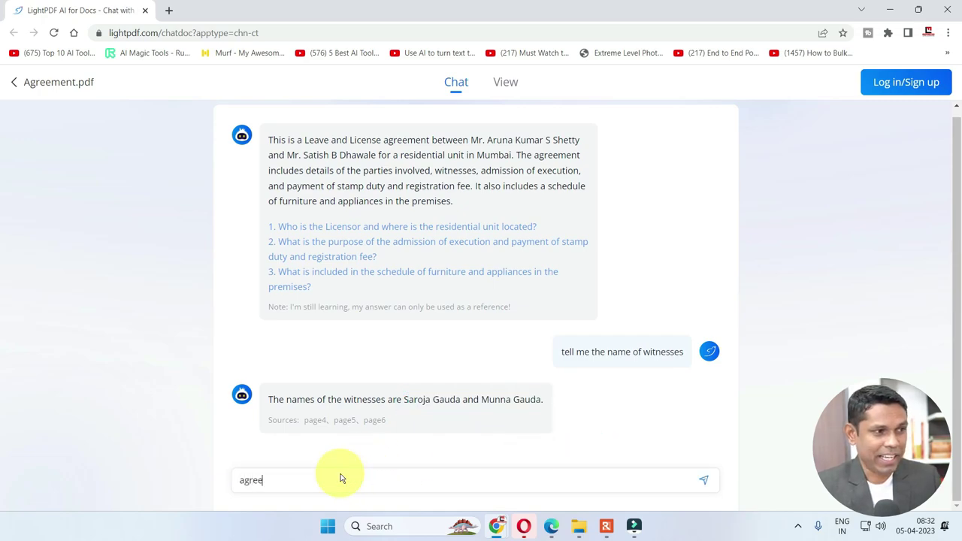
type("ment start date")
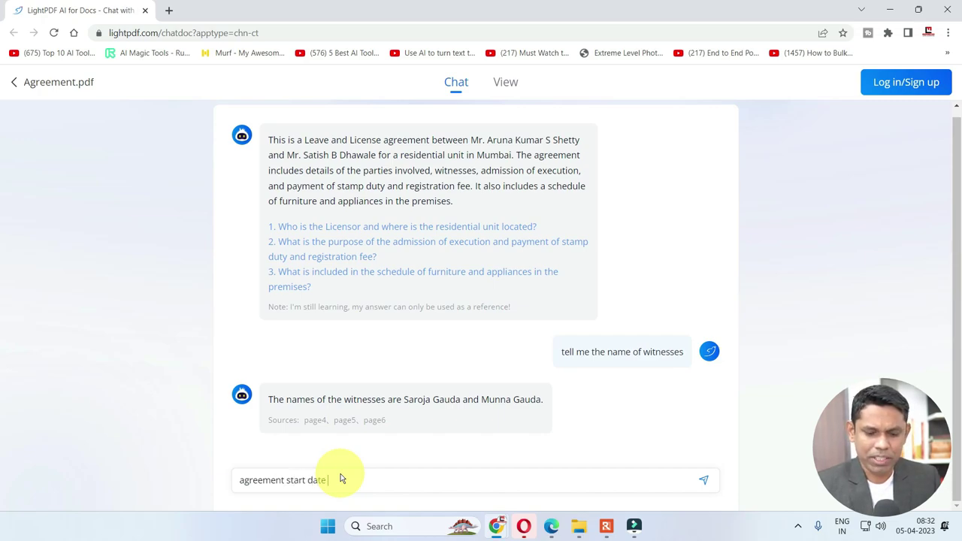
key("Return")
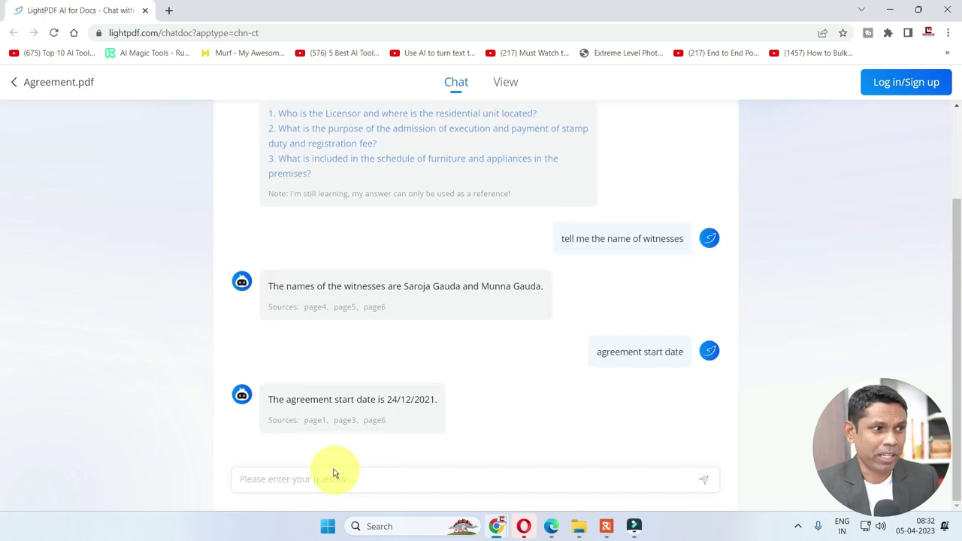
left_click_drag(386, 399, 458, 406)
- Ask for the registration charges and highlight the Rs. 1000/- fee in the answer
left_click(313, 474)
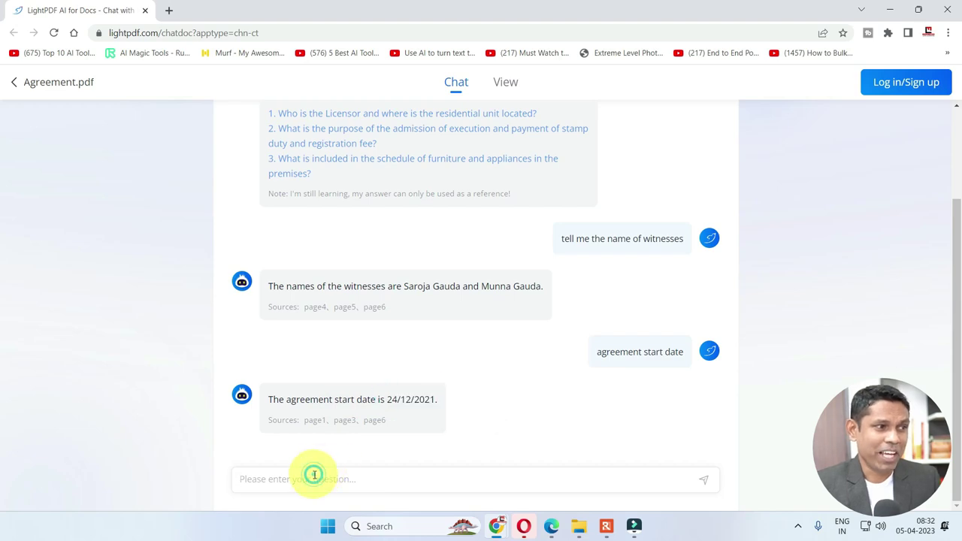
type("R")
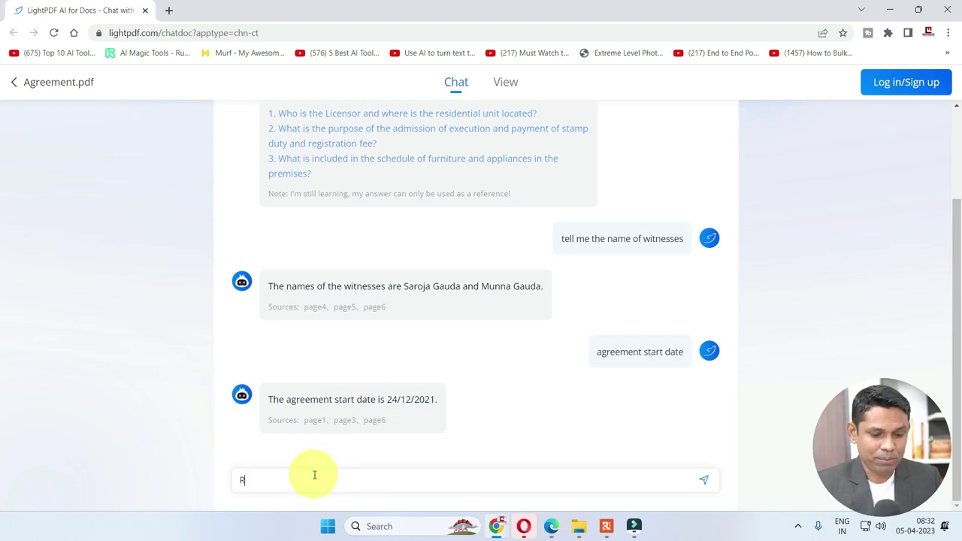
type("egistrat")
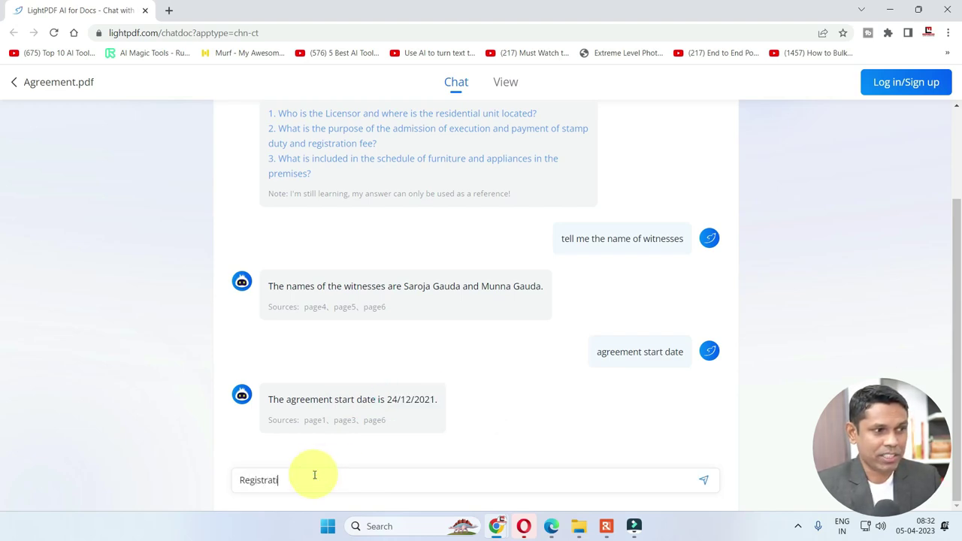
key("ctrl+a")
type("tell me the registration charges")
key("Return")
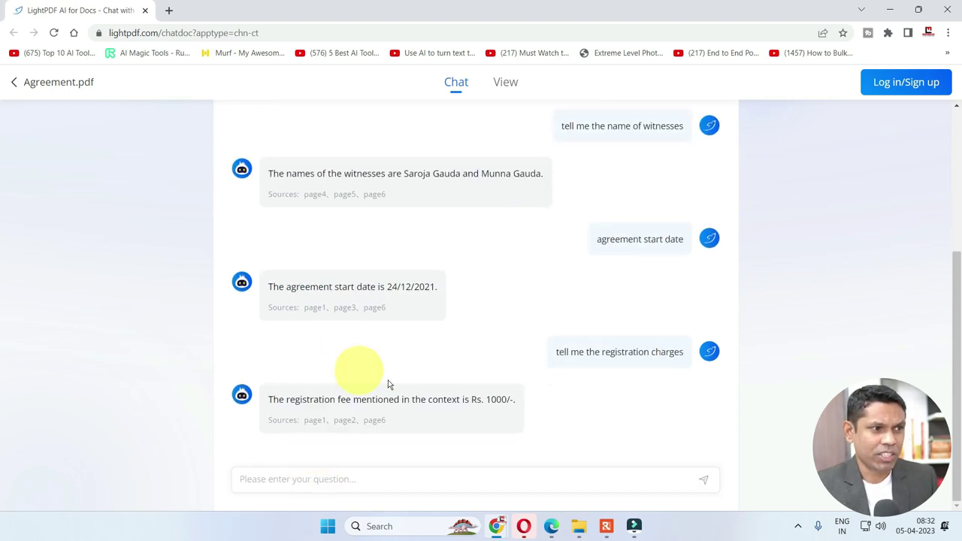
left_click_drag(463, 399, 514, 399)
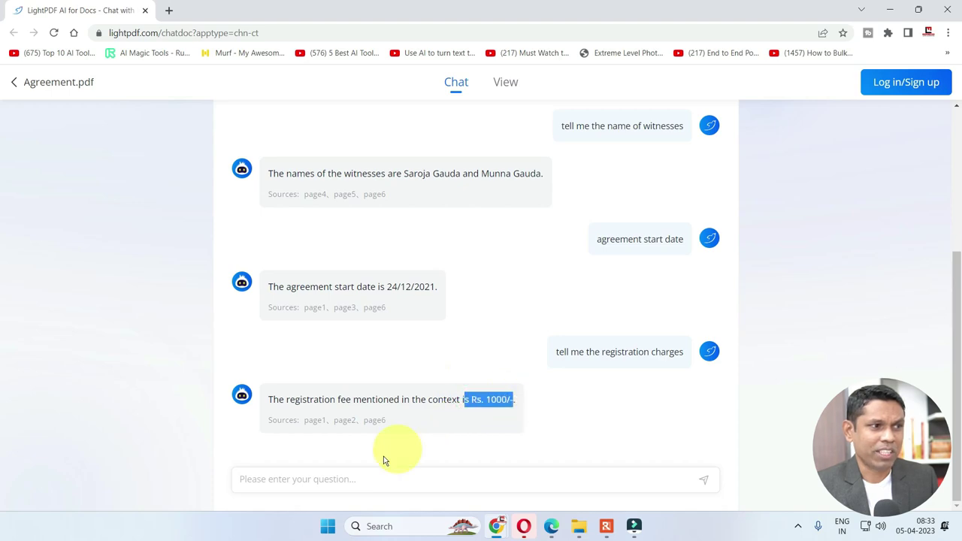
left_click(329, 471)
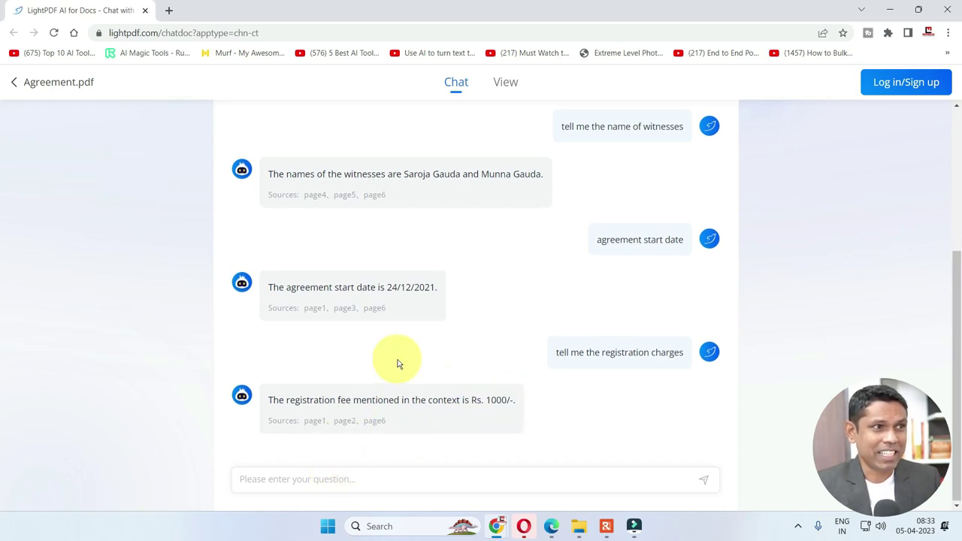
scroll(398, 364, "up", 2)
scroll(398, 363, "down", 2)
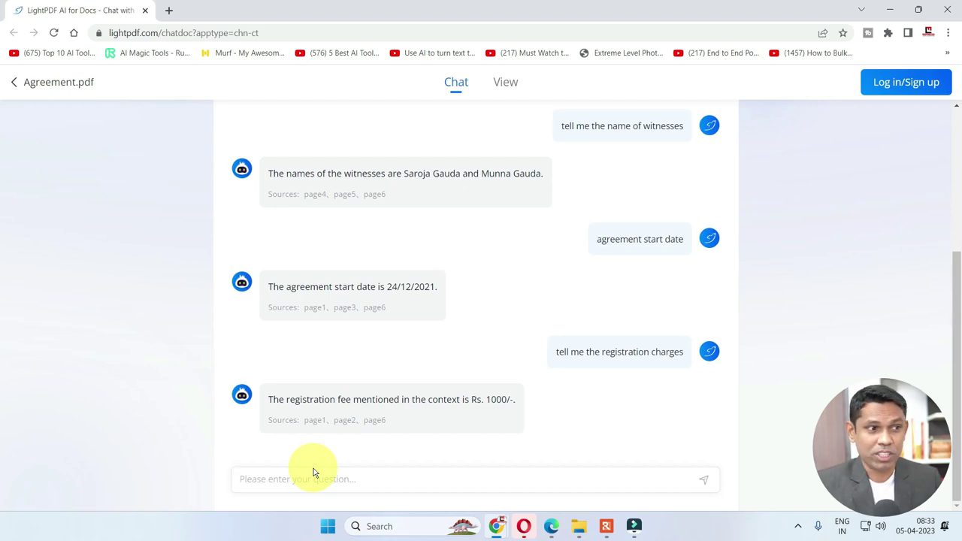
- Ask 'tell me the number of lights and fans' and review the 3 fans, 6 tube lights, 3 bulbs answer
type("light")
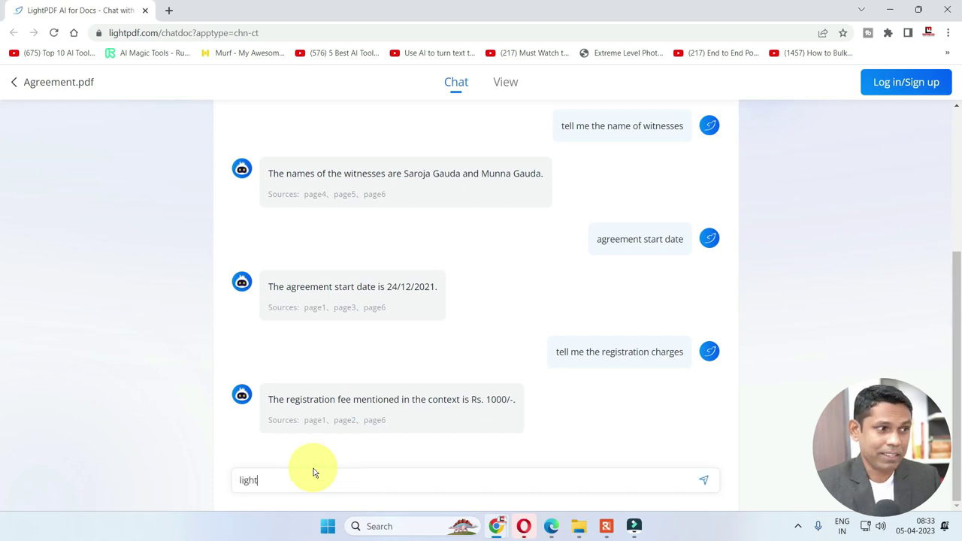
type("s")
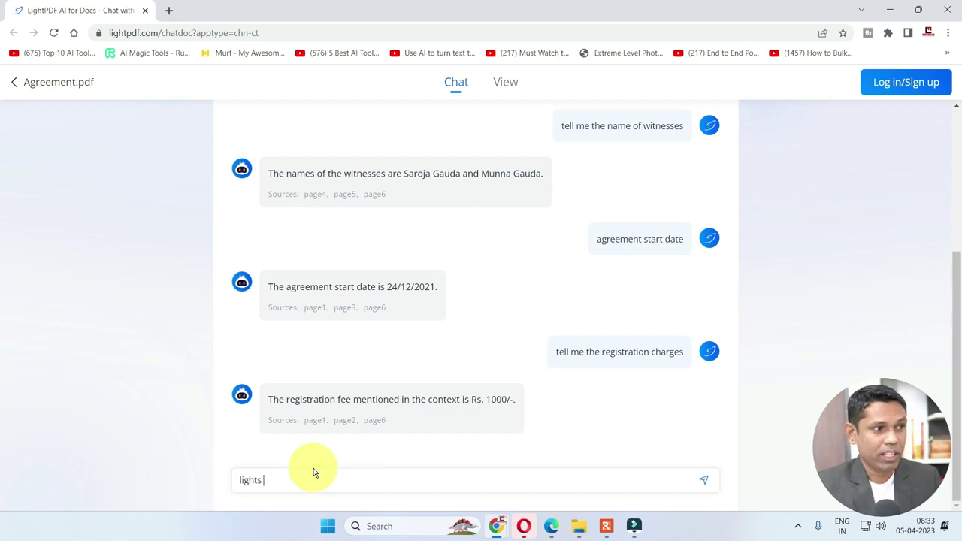
key("ctrl+a")
type("tell me the number of lights and fans")
key("Return")
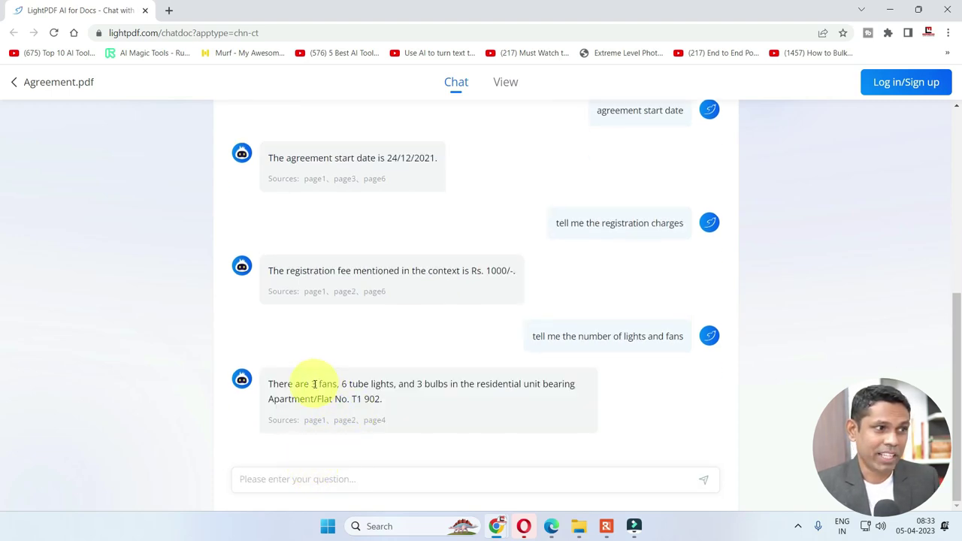
left_click_drag(311, 384, 497, 384)
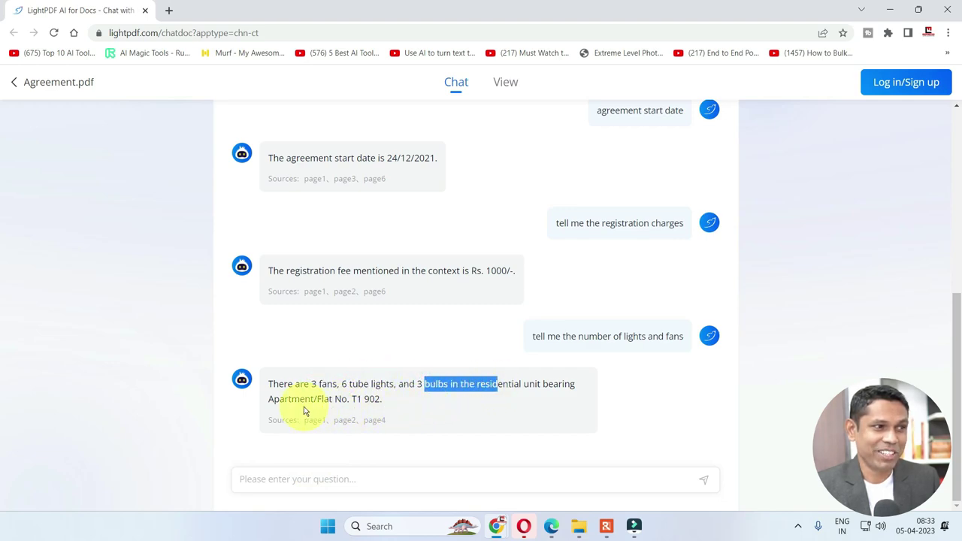
left_click_drag(292, 399, 383, 399)
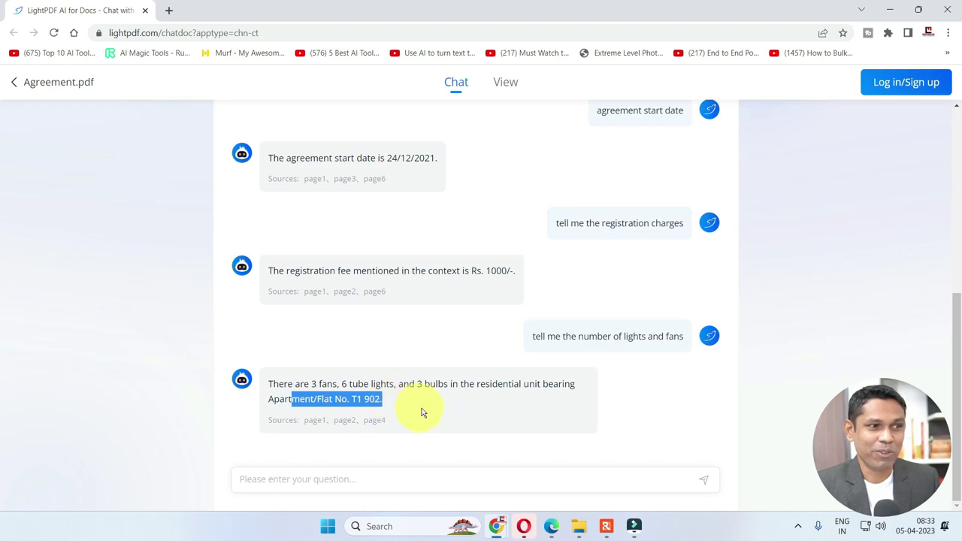
left_click(441, 407)
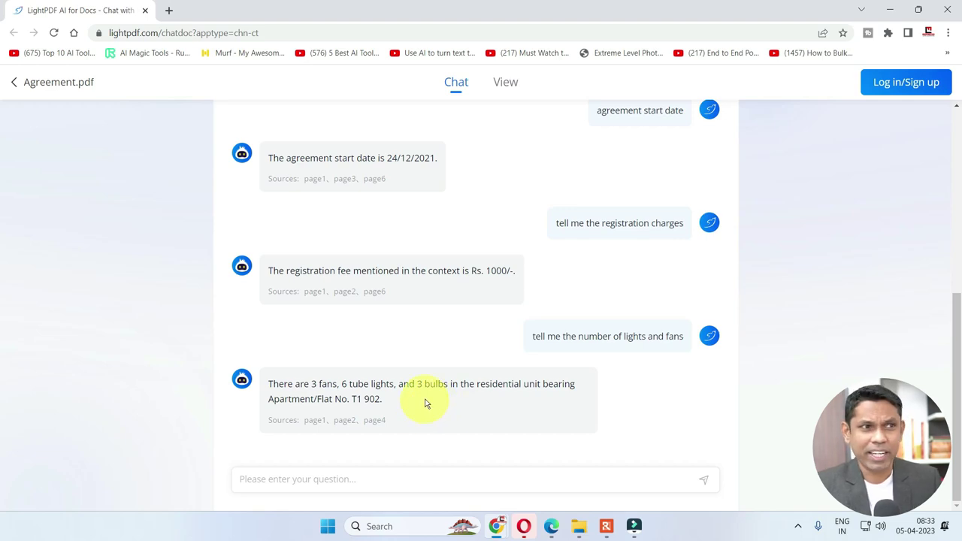
left_click_drag(270, 384, 398, 408)
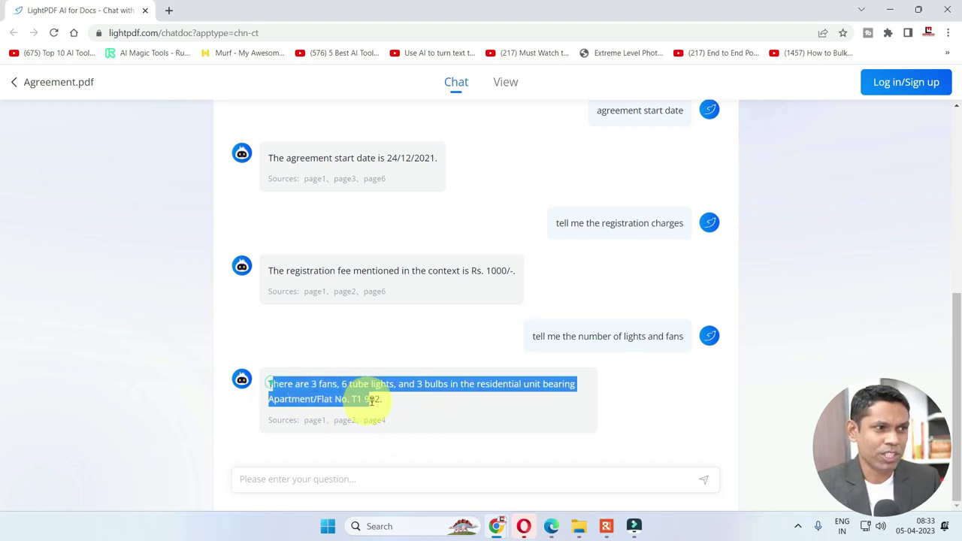
left_click(398, 405)
- Ask 'let me know Tenant name' and highlight the tenant's name in the reply
left_click(304, 479)
type("let me know Tenant name")
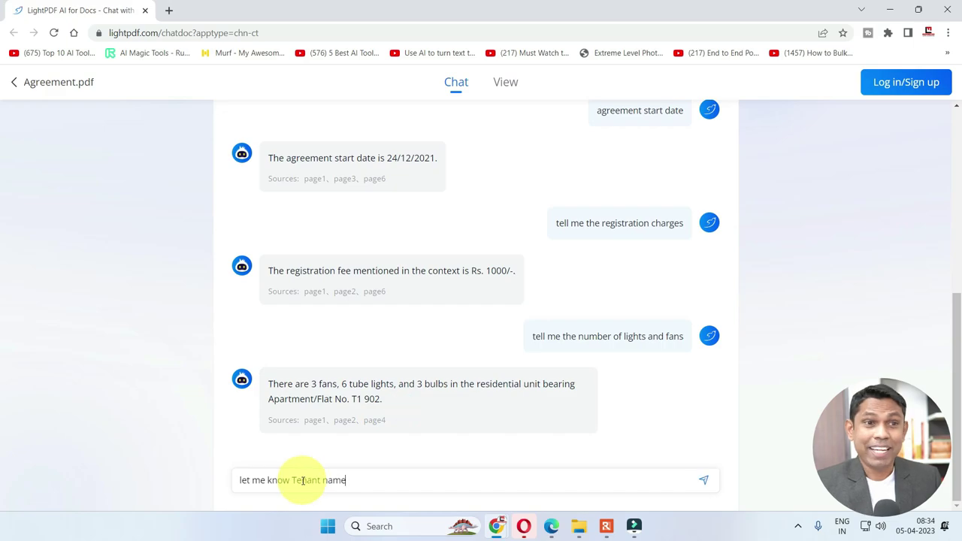
key("Return")
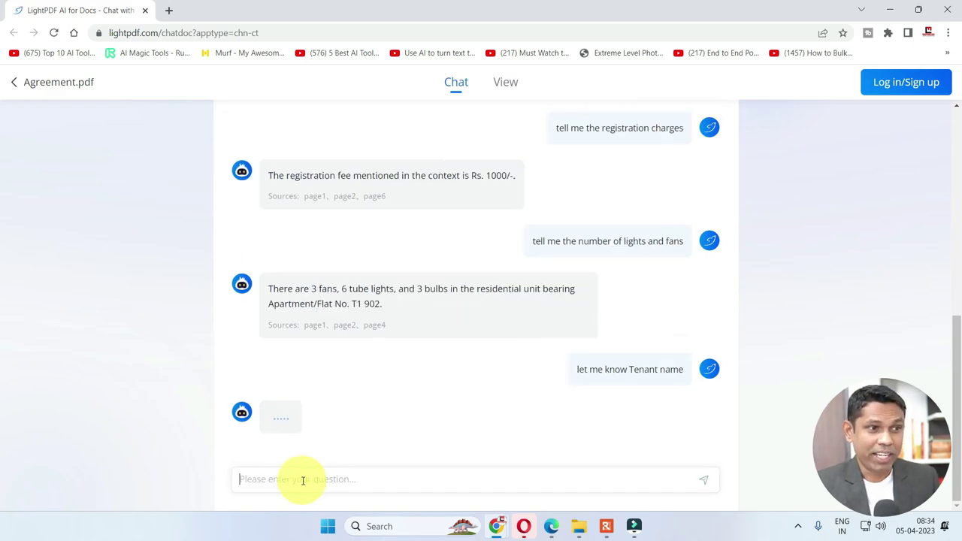
left_click_drag(293, 399, 434, 400)
left_click(378, 399)
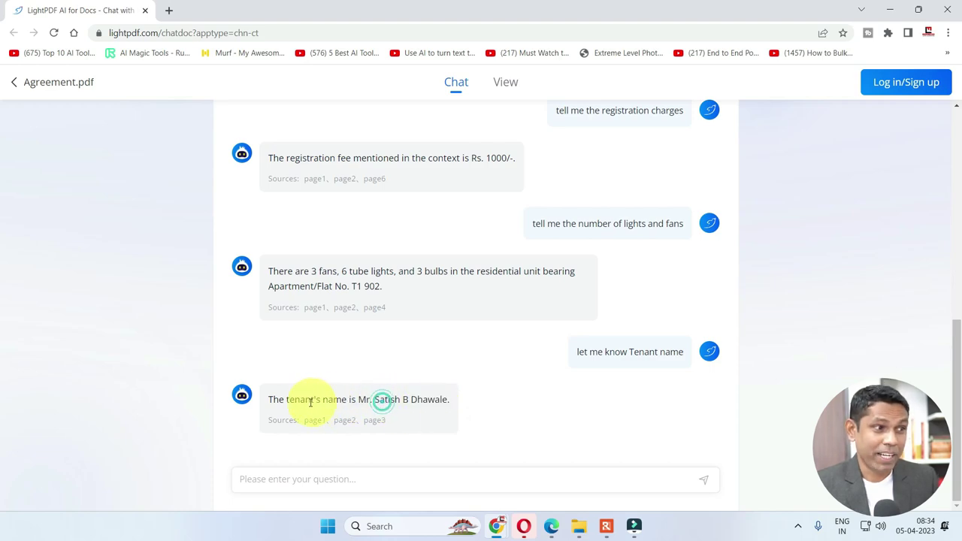
left_click_drag(300, 399, 534, 419)
left_click(537, 417)
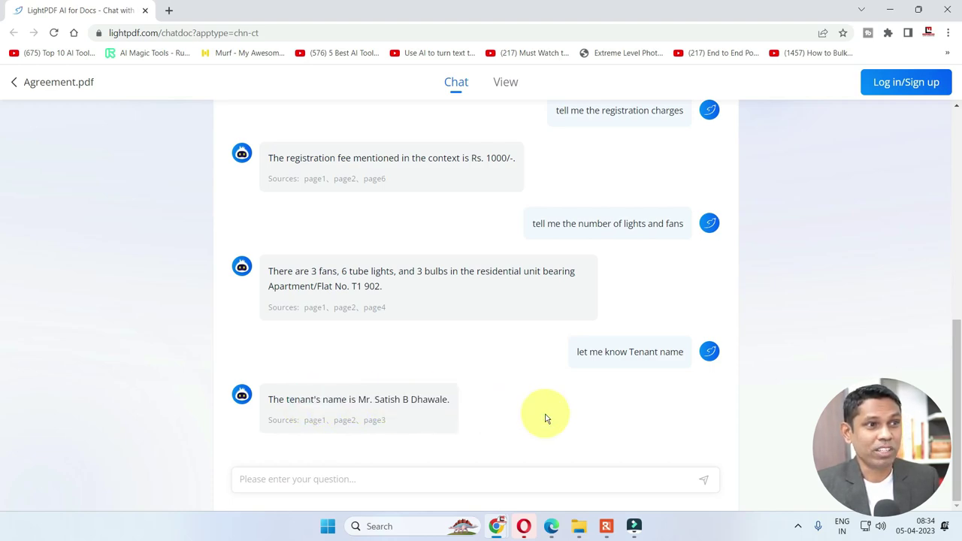
scroll(544, 414, "up", 3)
scroll(541, 409, "down", 3)
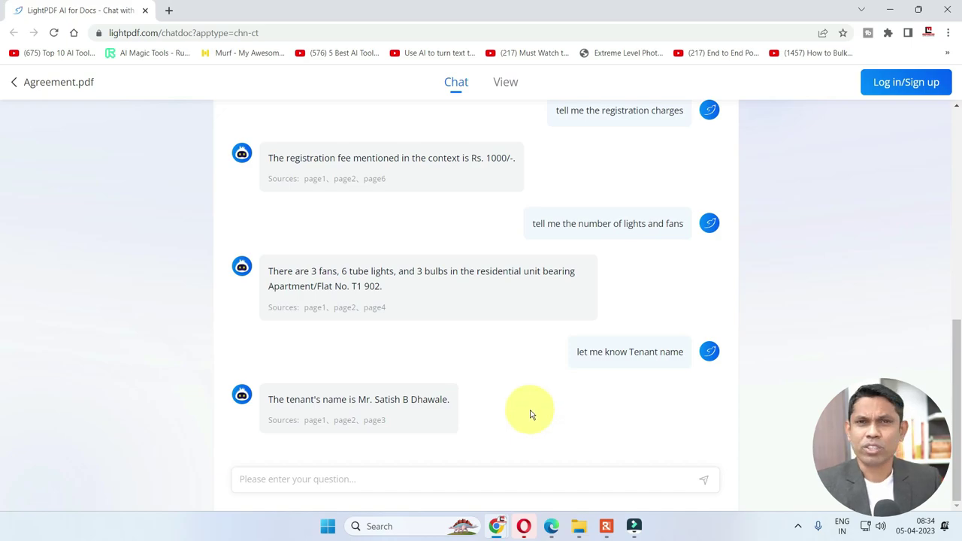
scroll(528, 411, "up", 4)
scroll(528, 411, "up", 2)
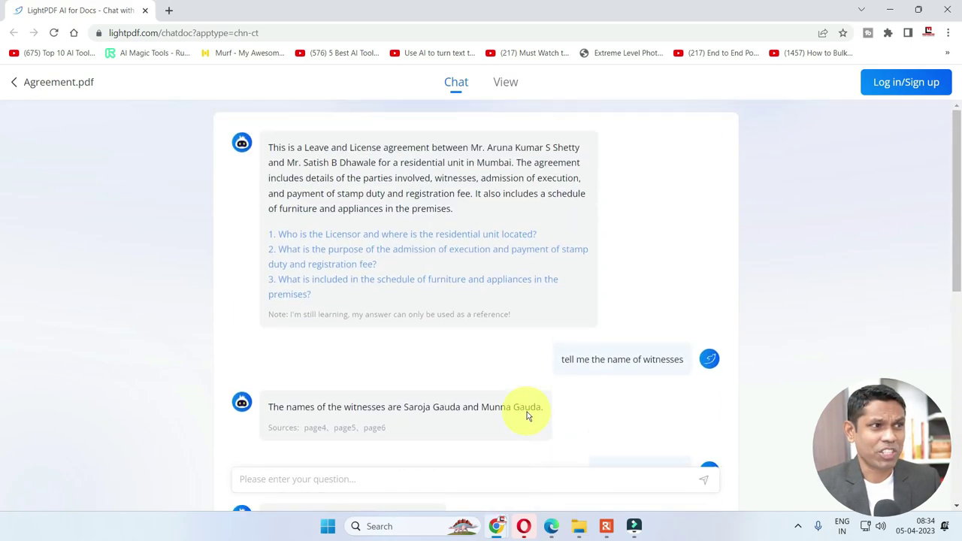
scroll(526, 410, "down", 6)
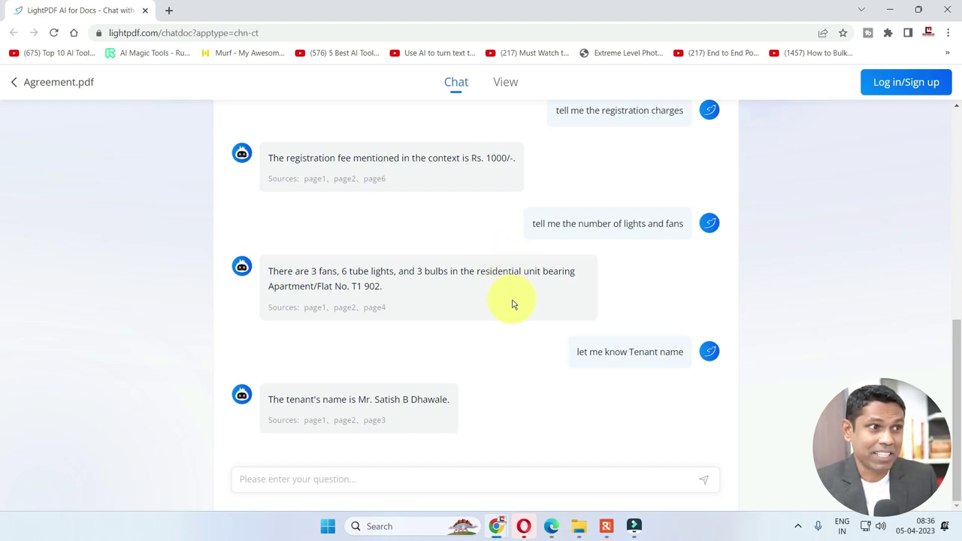
- Return to the upload page and upload Project Data.xlsx
left_click(12, 82)
left_click(463, 324)
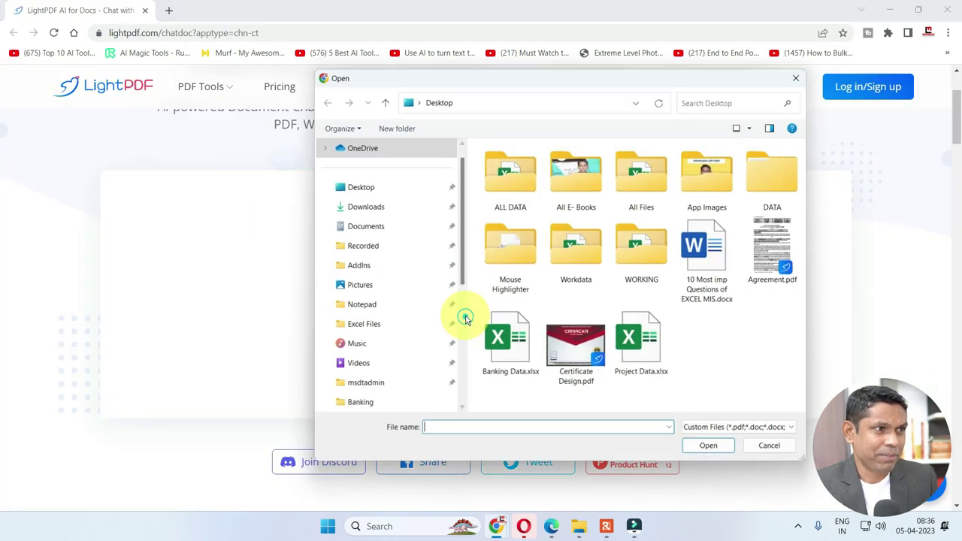
left_click(635, 347)
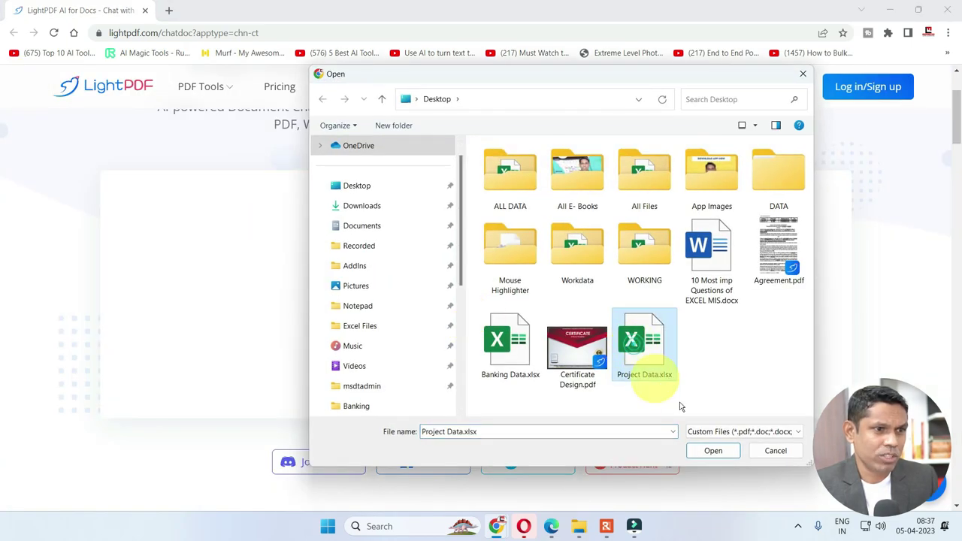
left_click(711, 451)
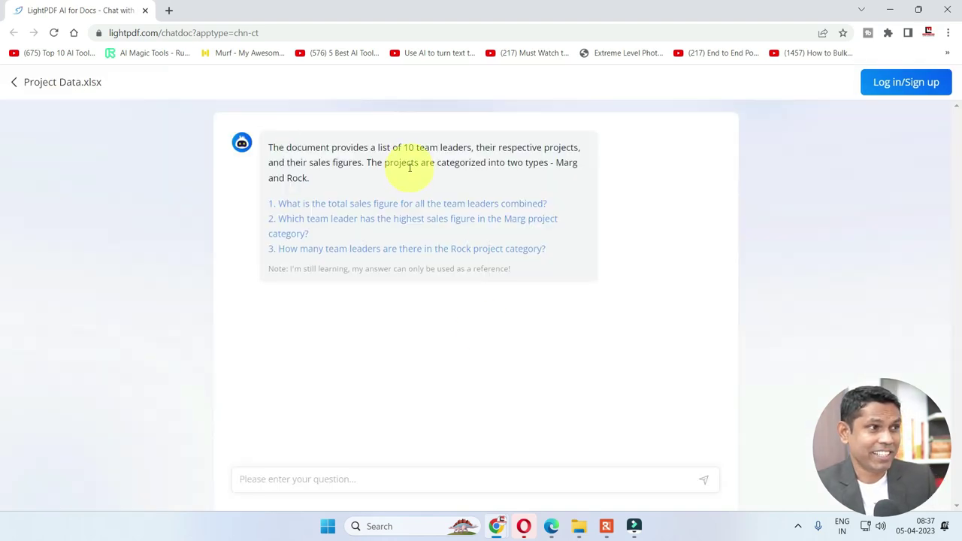
left_click_drag(350, 147, 476, 150)
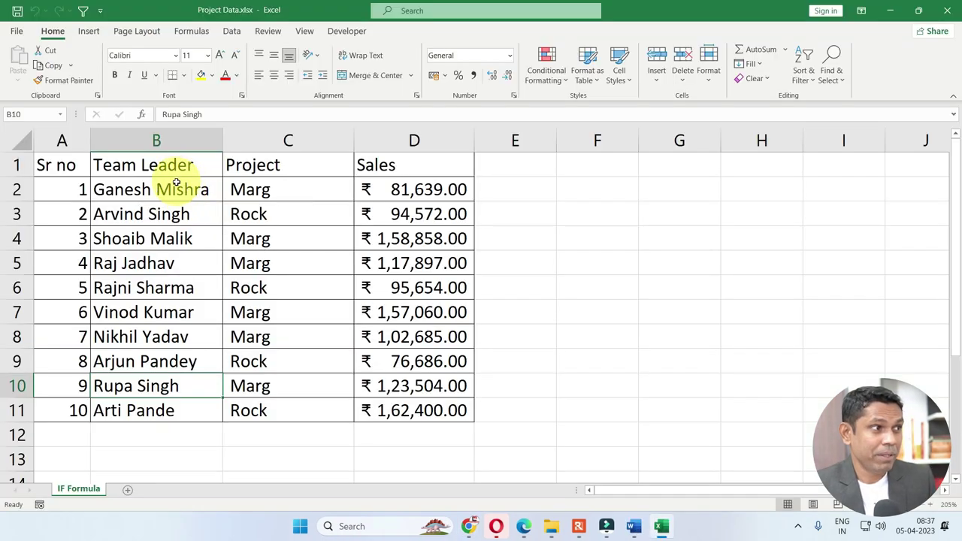
left_click_drag(176, 182, 165, 412)
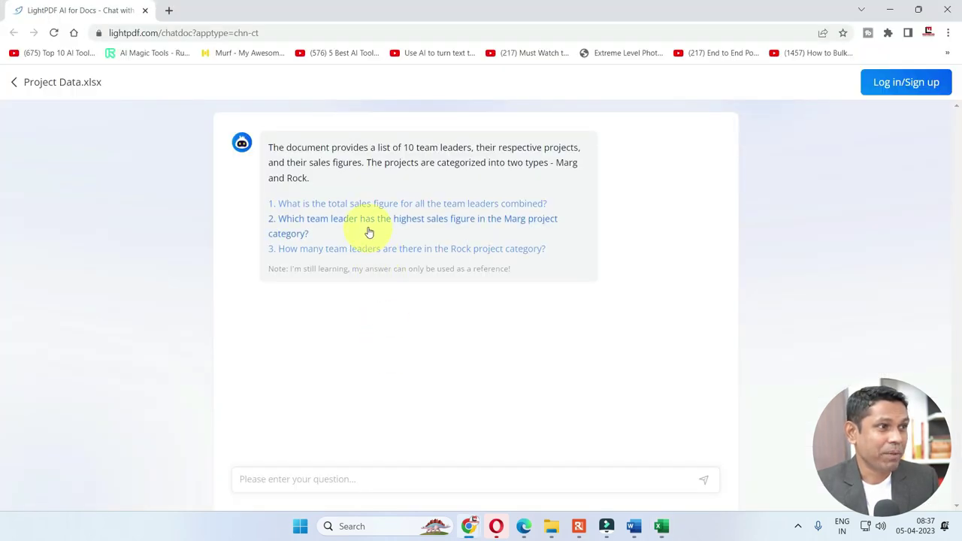
left_click_drag(404, 147, 573, 147)
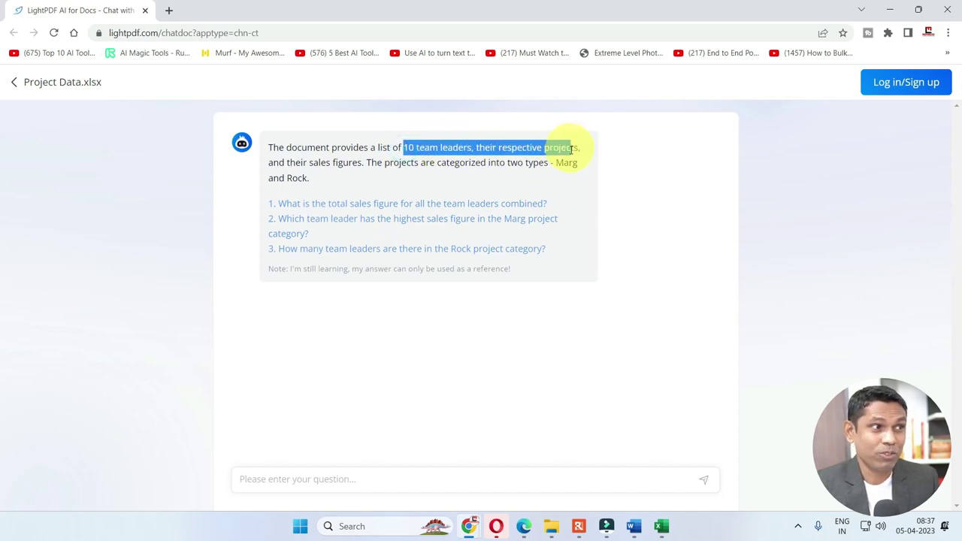
left_click_drag(308, 162, 371, 163)
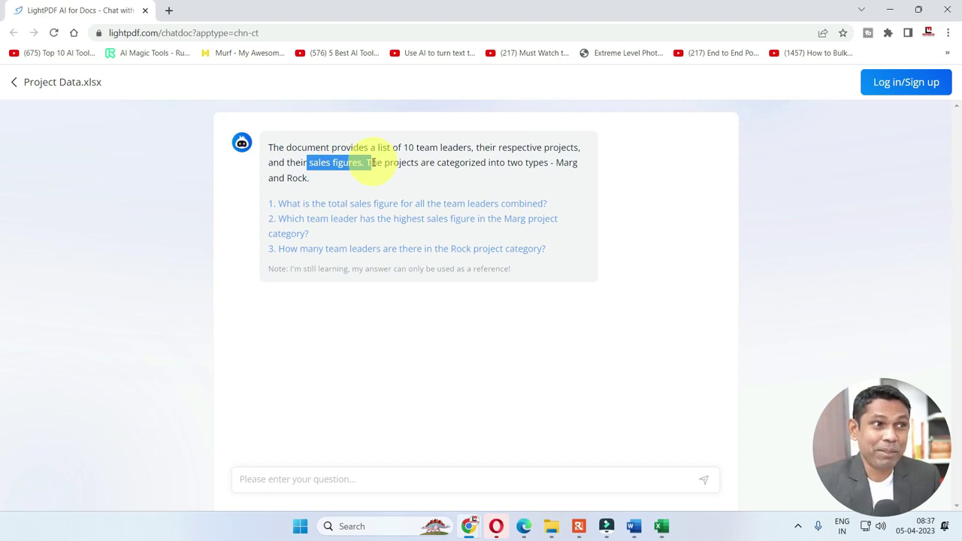
left_click_drag(517, 162, 564, 163)
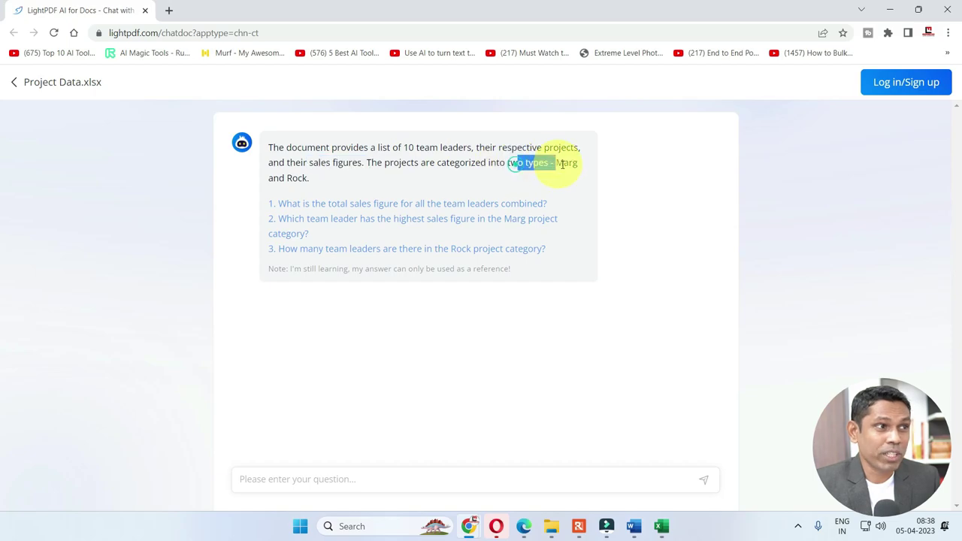
key("alt+Tab")
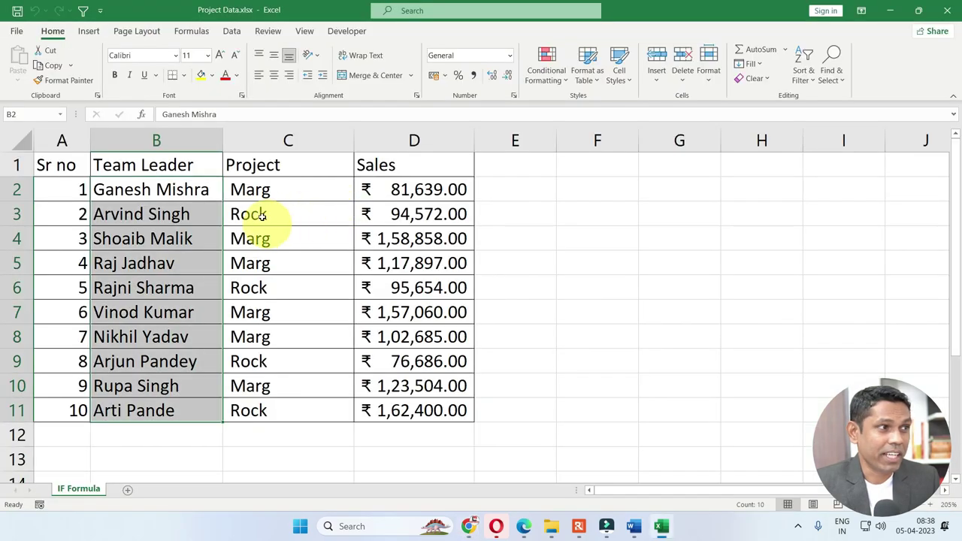
left_click(267, 190)
left_click(268, 210)
key("alt+Tab")
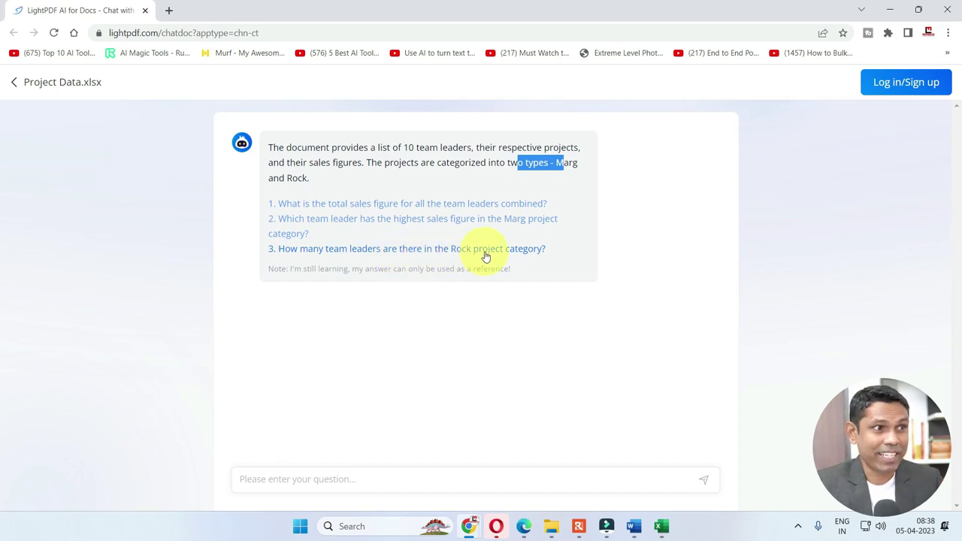
- Review the 1,223,461.0 total sales breakdown, then send the suggested Rock team-leaders question
left_click(388, 204)
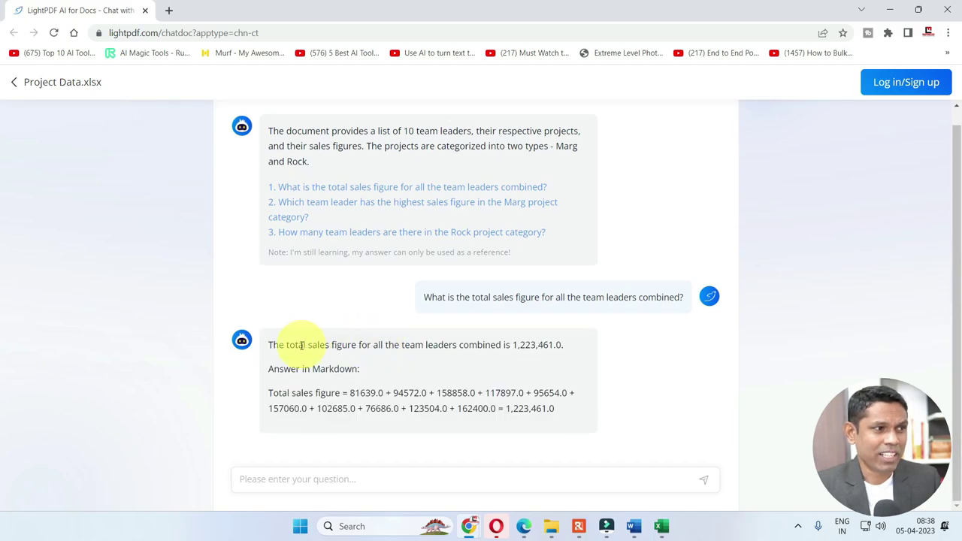
left_click_drag(298, 345, 557, 346)
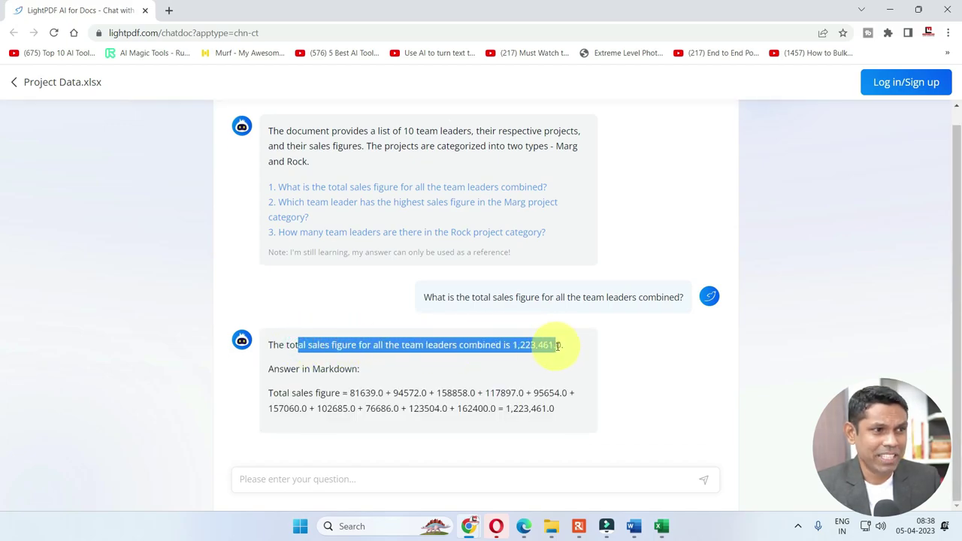
left_click_drag(304, 393, 570, 419)
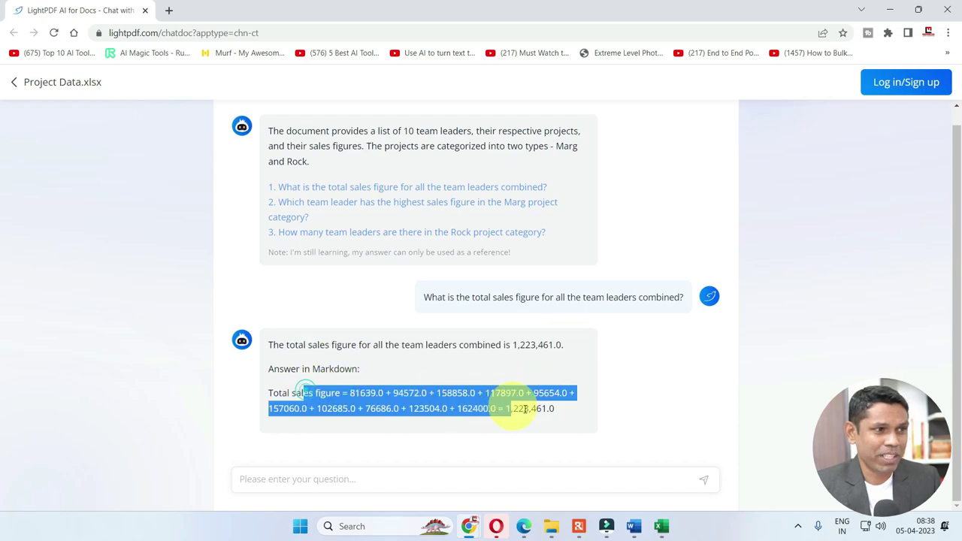
left_click(468, 384)
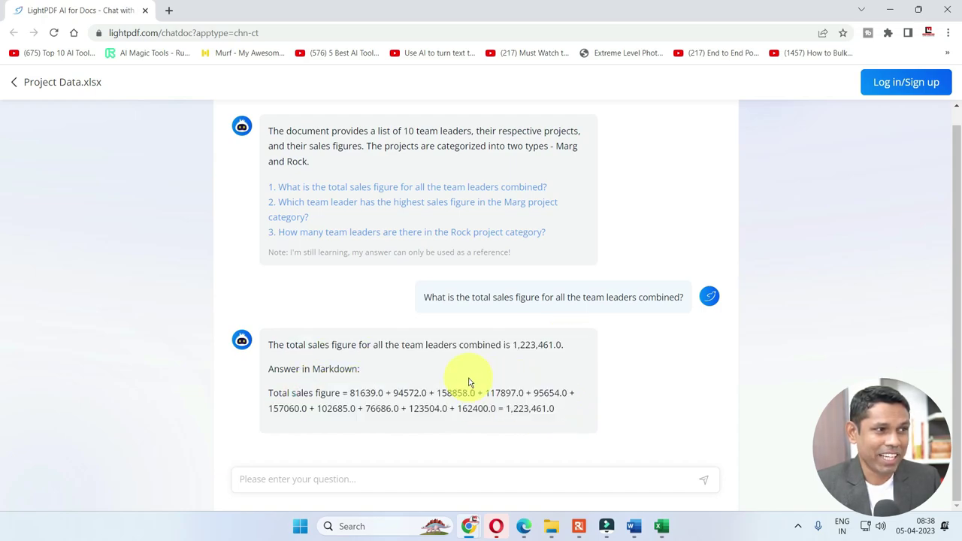
mouse_move(290, 370)
left_mouse_down()
mouse_move(393, 404)
mouse_move(555, 411)
left_mouse_up()
left_click(572, 414)
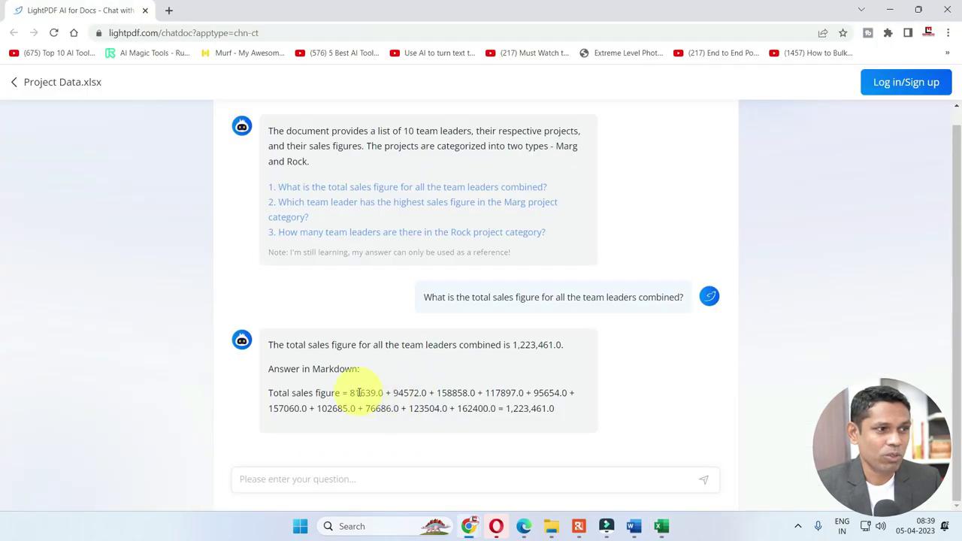
left_click_drag(350, 392, 575, 418)
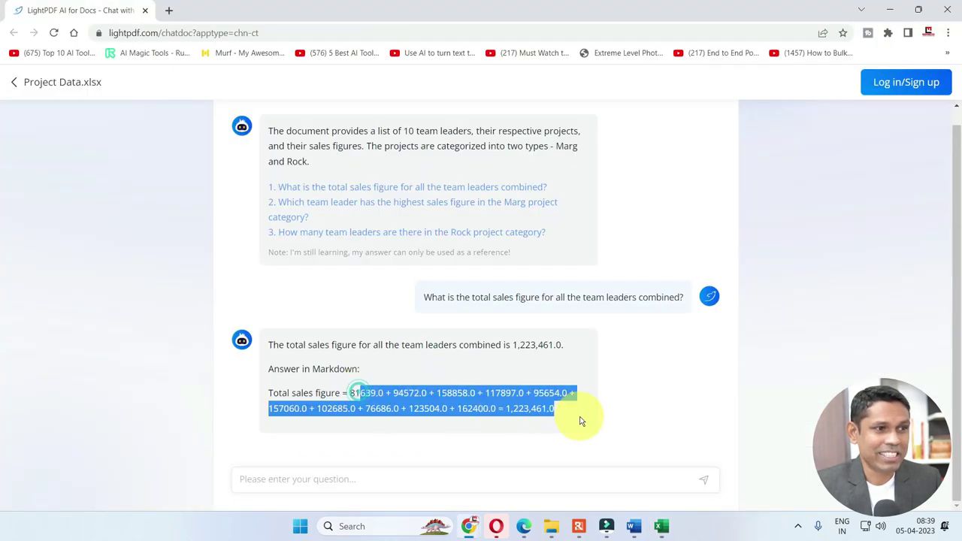
left_click(577, 421)
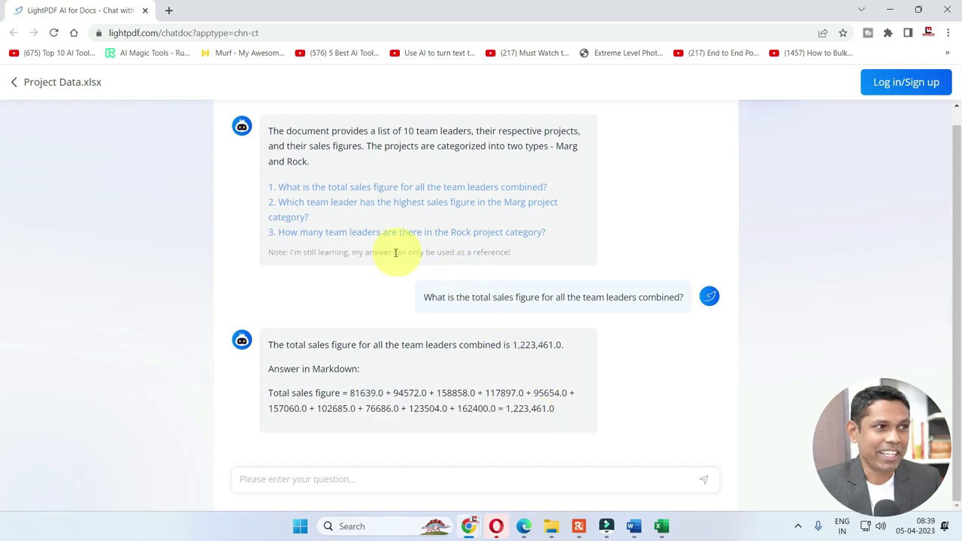
left_click(352, 234)
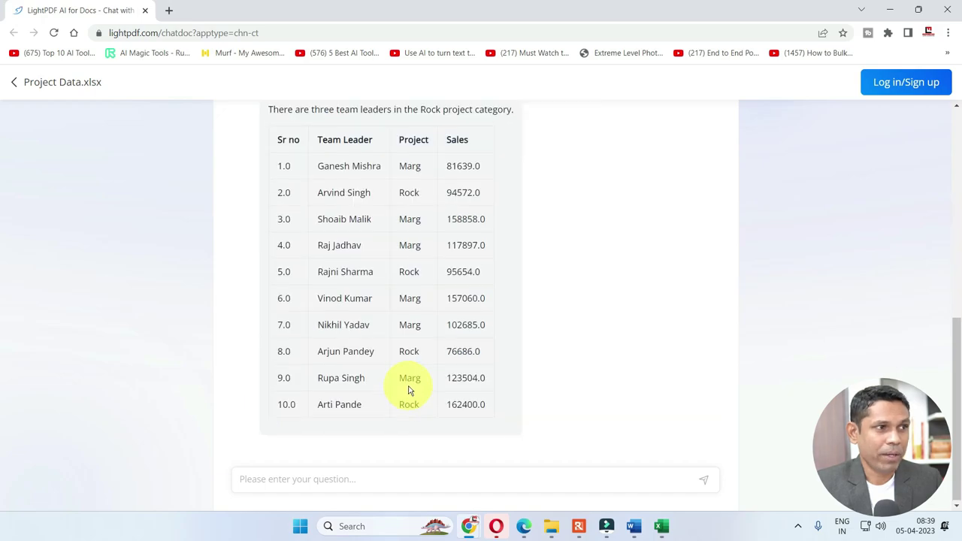
- Scroll up to the reply and highlight the three-team-leaders-in-Rock sentence
scroll(408, 389, "up", 1)
scroll(408, 389, "up", 2)
scroll(382, 353, "down", 3)
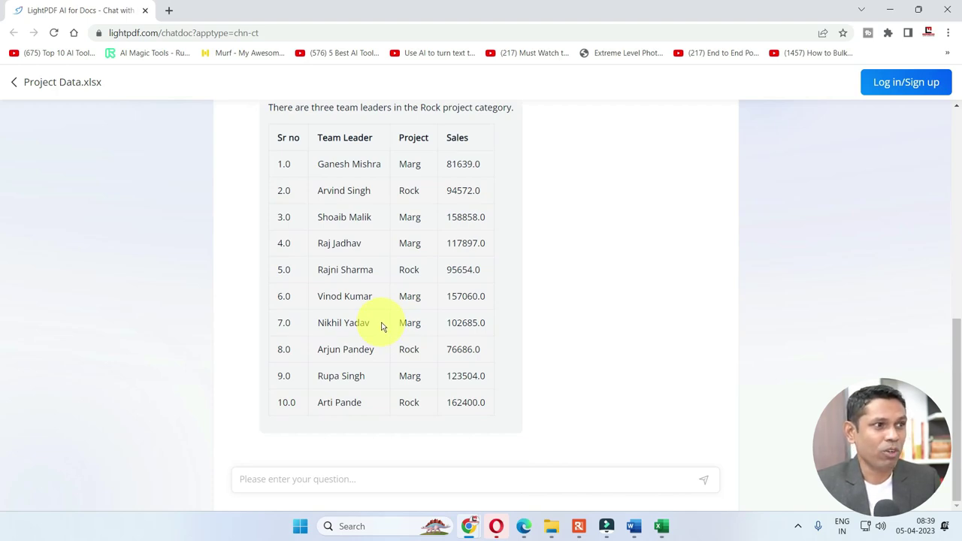
scroll(381, 326, "up", 1)
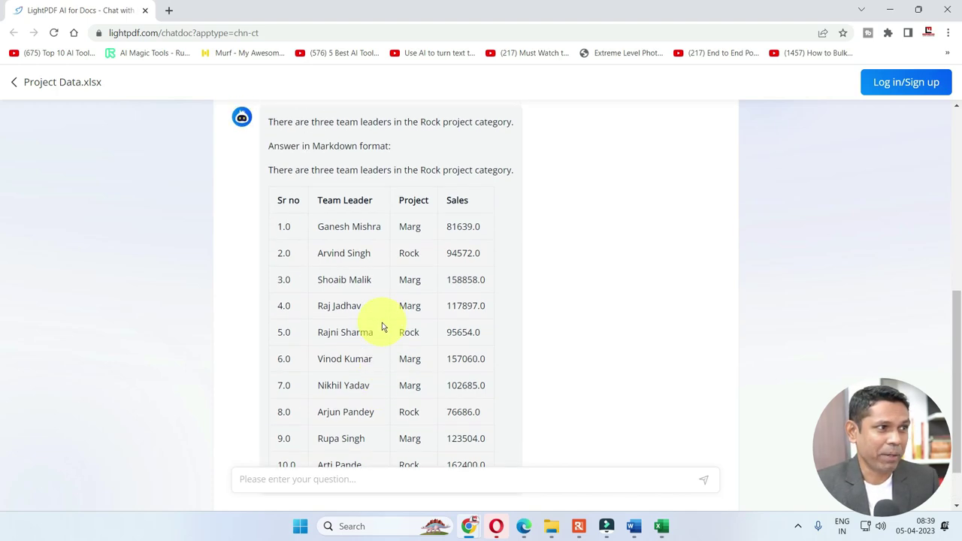
scroll(381, 326, "up", 1)
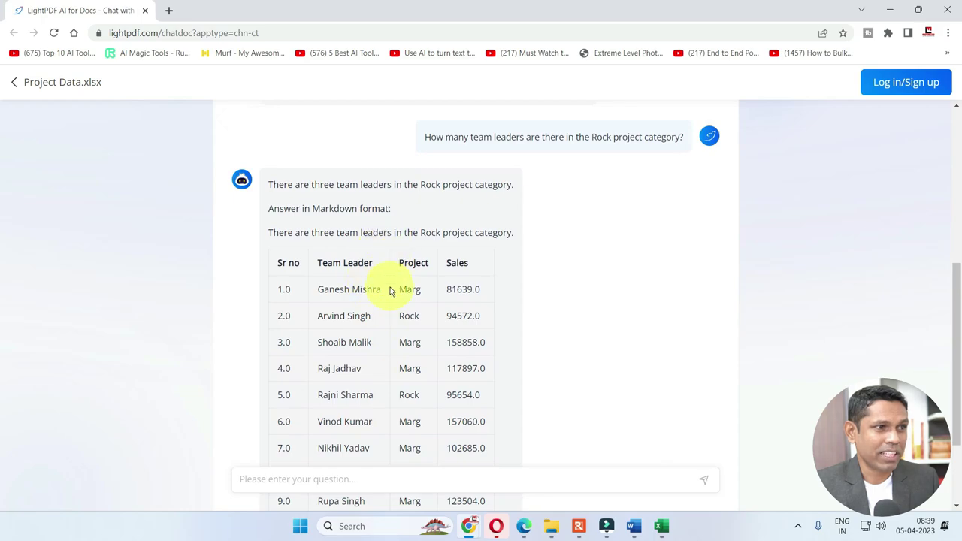
scroll(386, 290, "up", 1)
left_click_drag(271, 296, 519, 299)
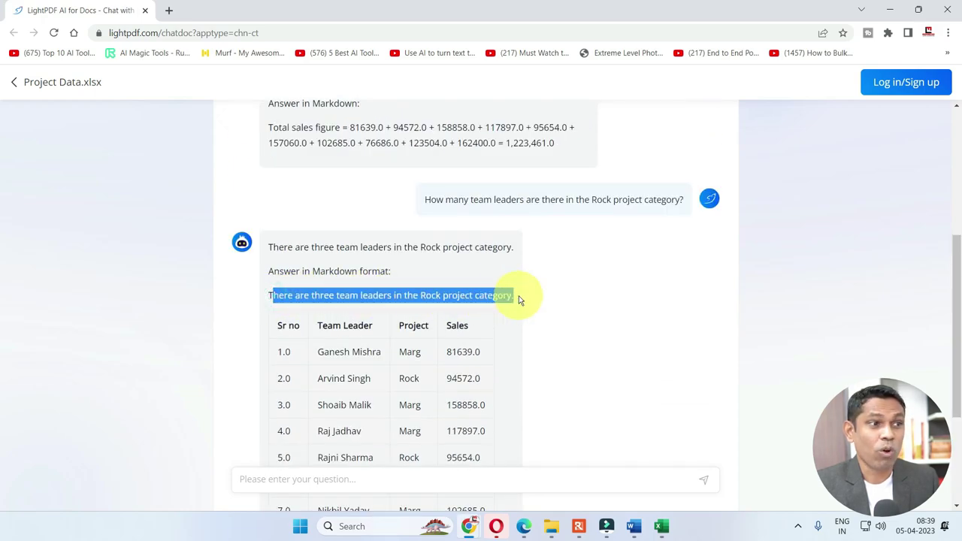
scroll(515, 295, "down", 2)
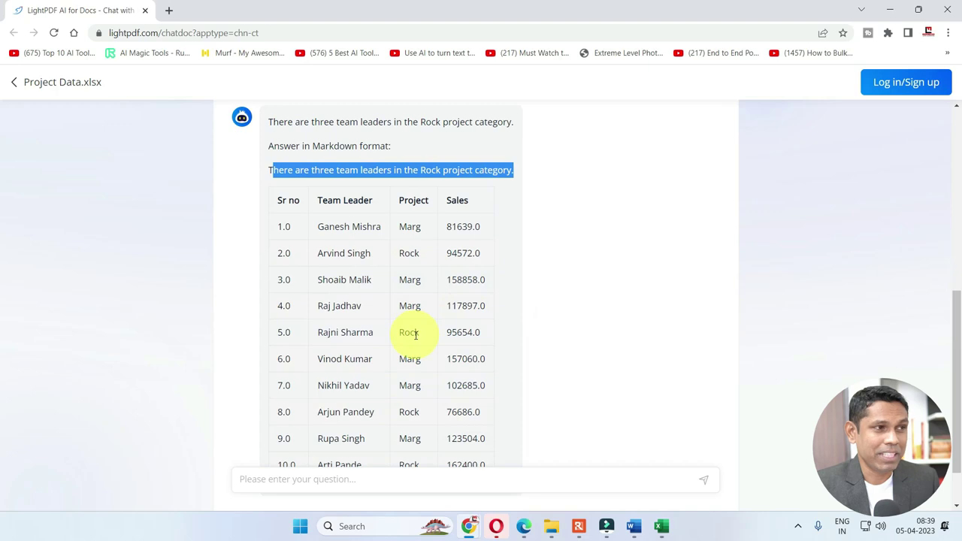
- Highlight the Rock project wording and question text, checking the 10-leader table
left_click(376, 171)
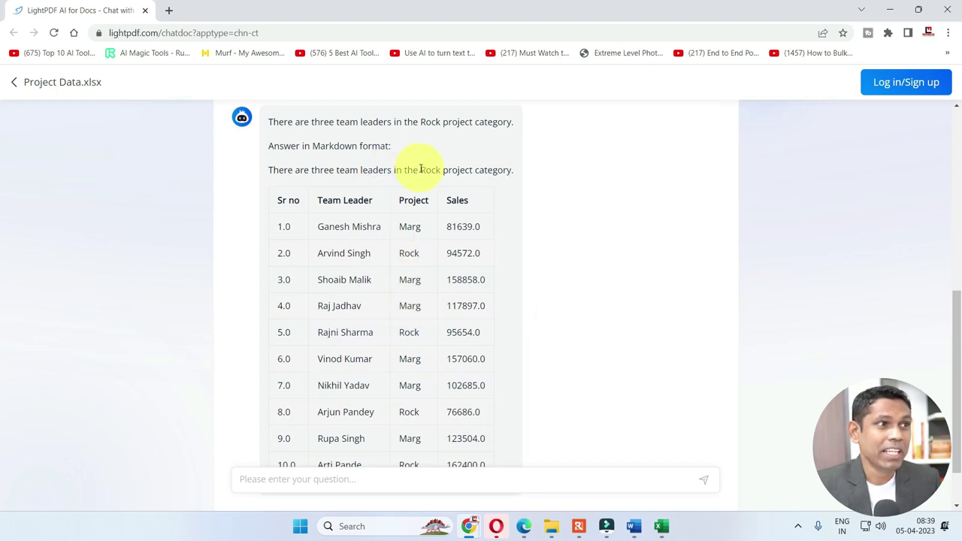
left_click_drag(421, 170, 466, 170)
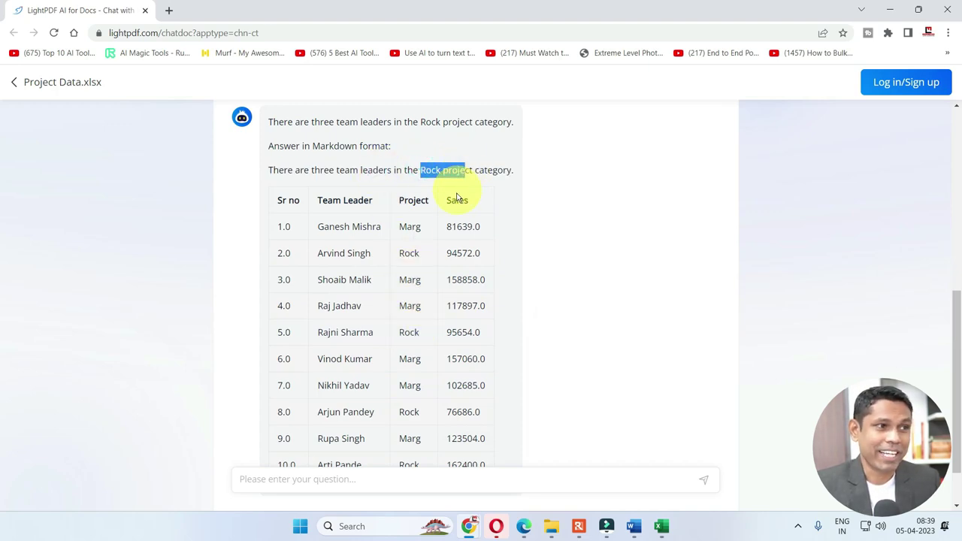
scroll(451, 199, "down", 1)
scroll(445, 281, "up", 4)
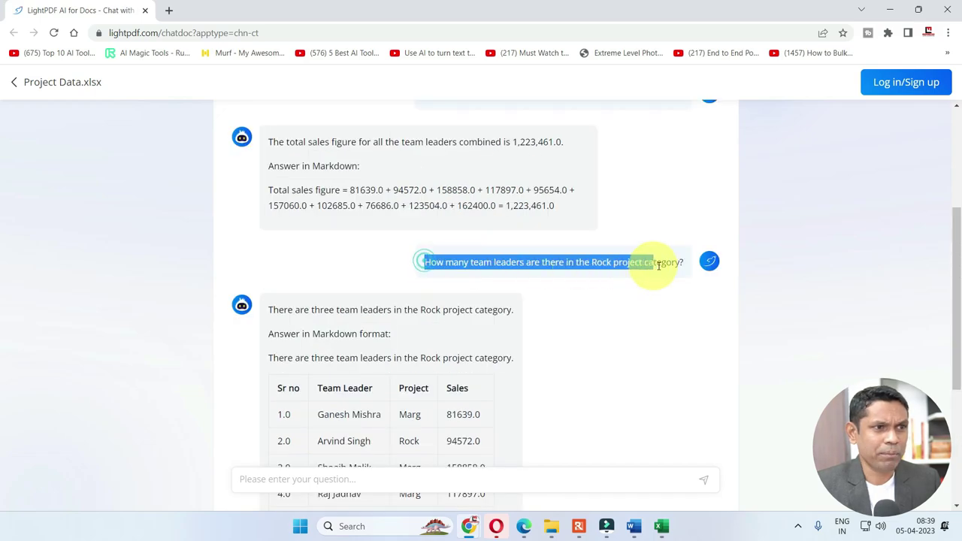
left_click_drag(424, 262, 680, 261)
key("ctrl+c")
scroll(575, 324, "down", 4)
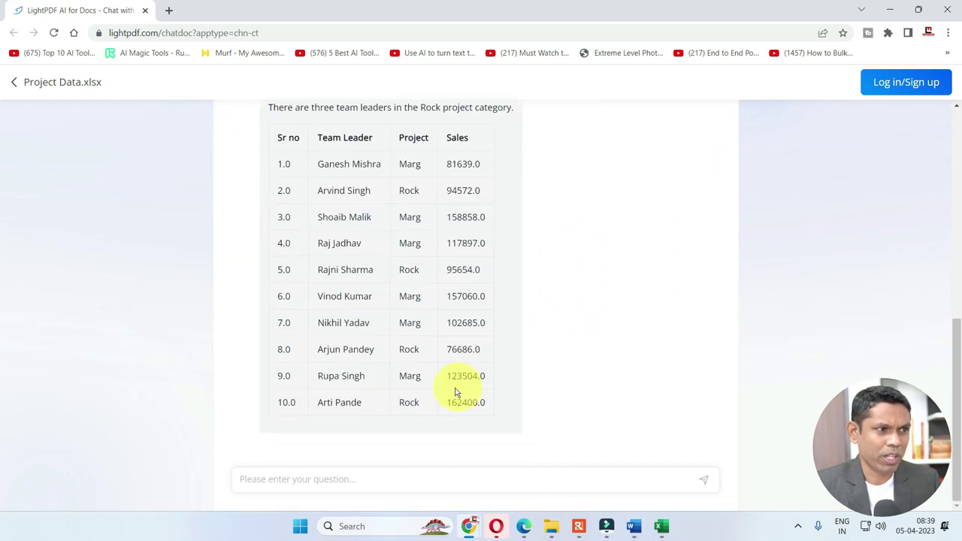
- Reuse the Rock question, changed to ask how many team leaders are in Mark
left_click(343, 473)
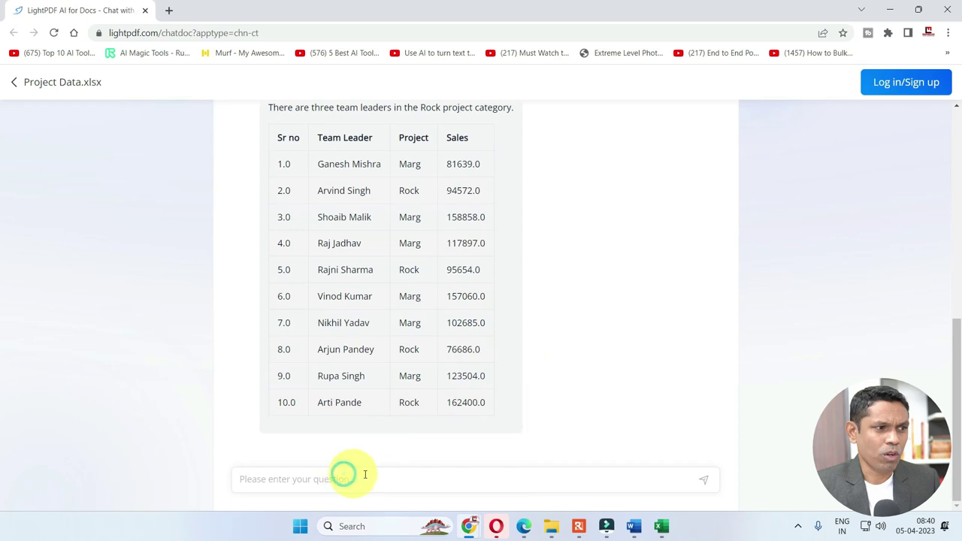
key("ctrl+v")
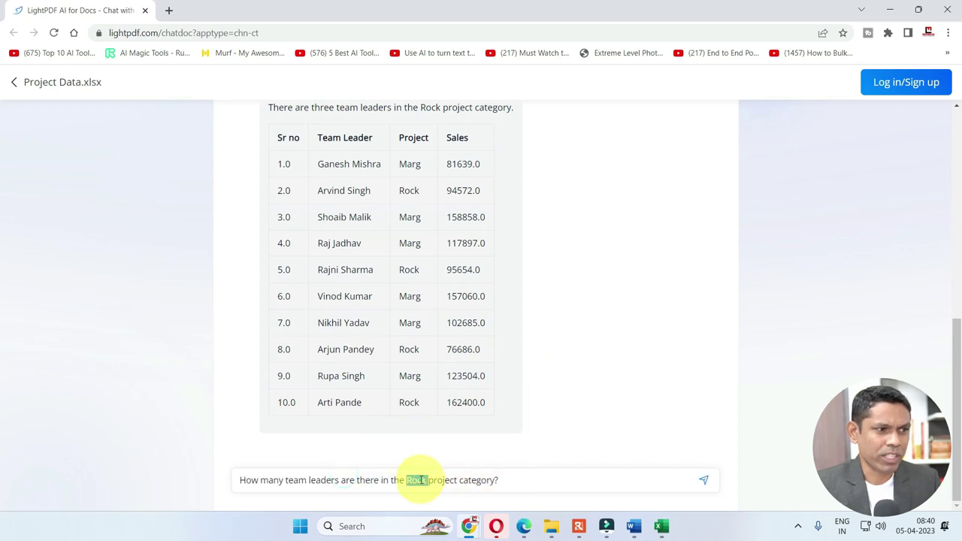
type("Mark")
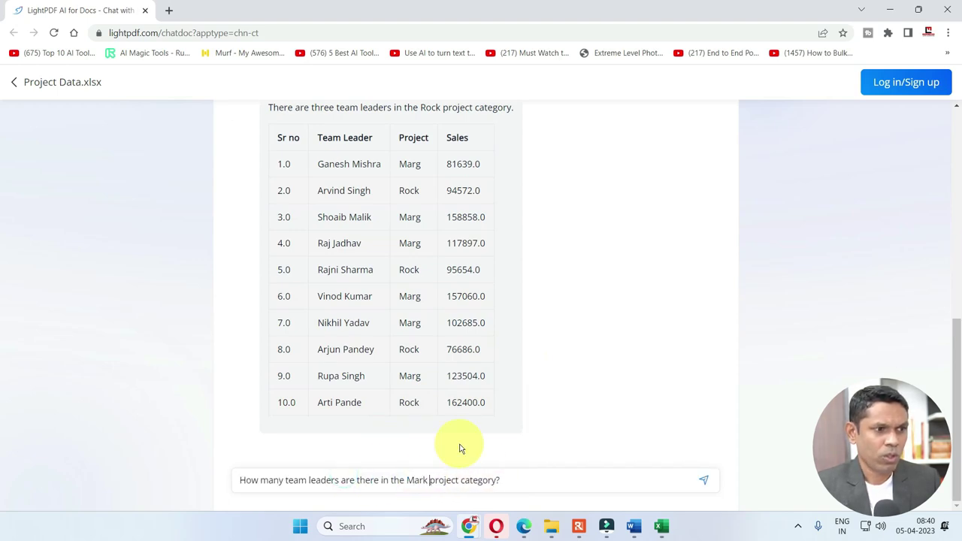
key("Return")
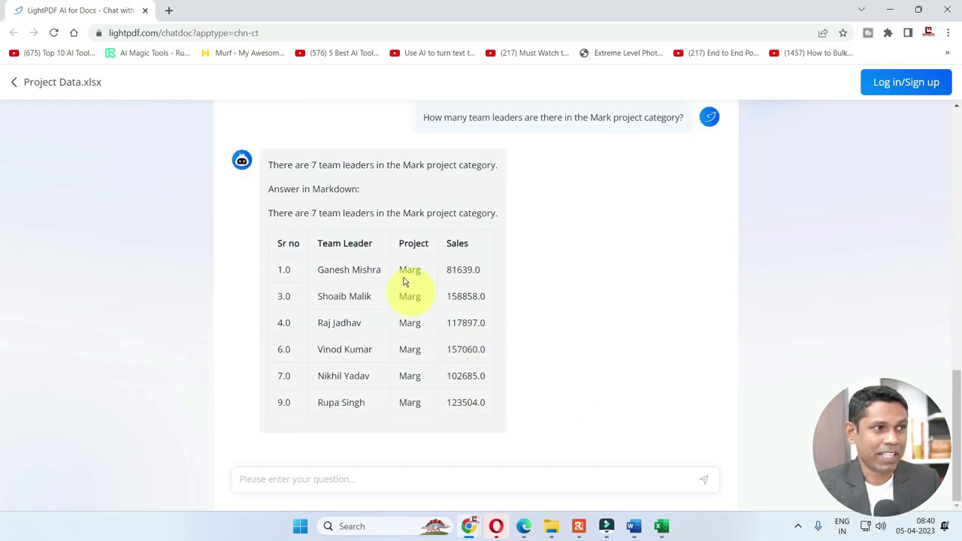
- Highlight the answer stating 7 team leaders are in the Mark category
left_click_drag(292, 214, 471, 214)
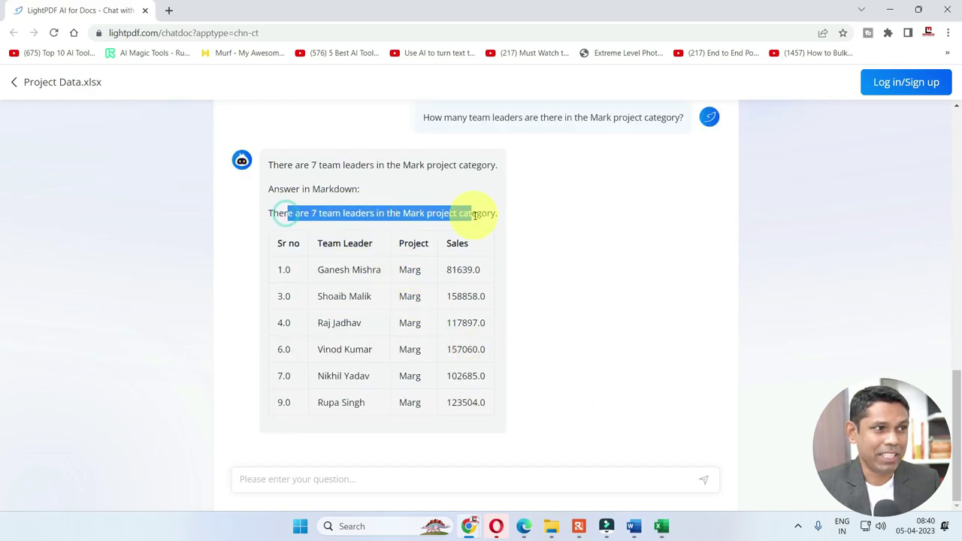
scroll(361, 378, "up", 4)
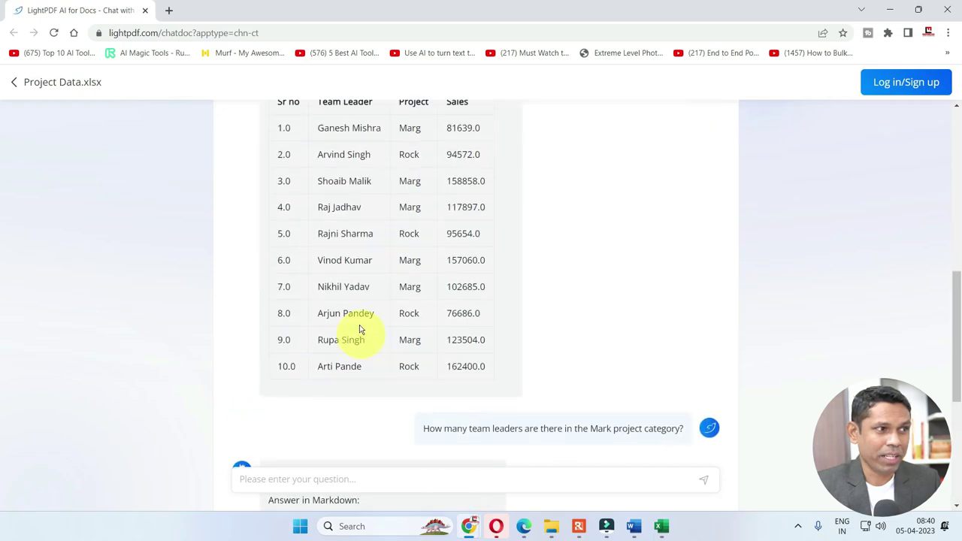
scroll(376, 285, "up", 1)
left_click_drag(336, 136, 410, 136)
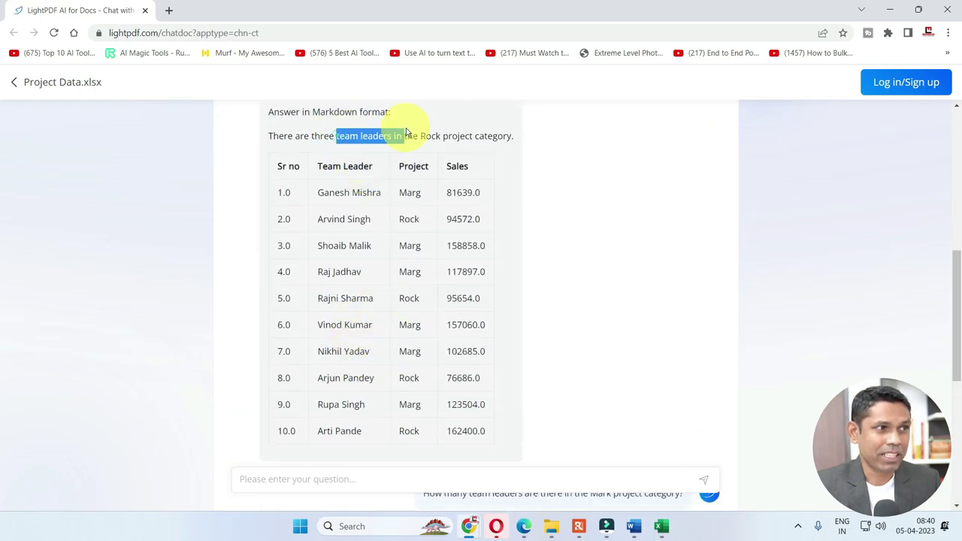
scroll(421, 259, "down", 3)
scroll(417, 263, "down", 3)
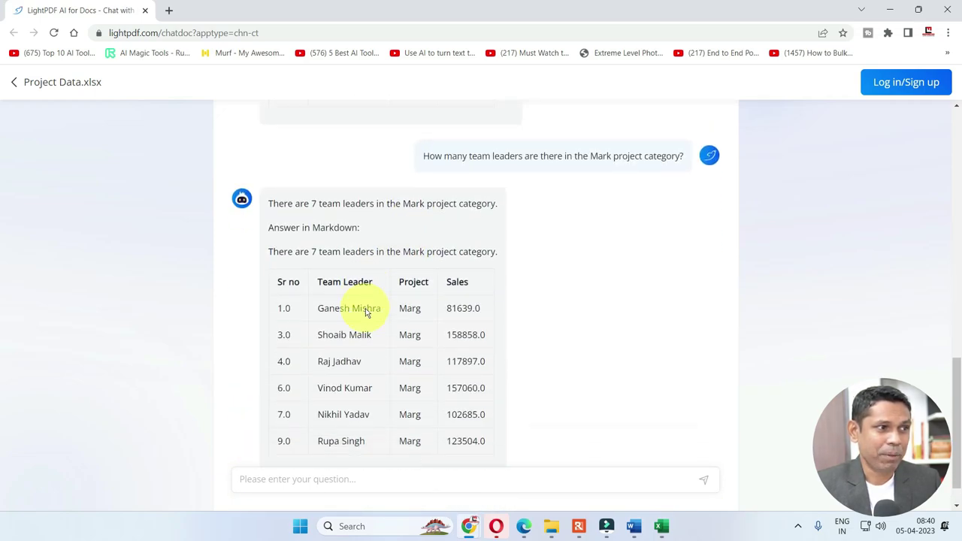
left_click_drag(406, 269, 414, 404)
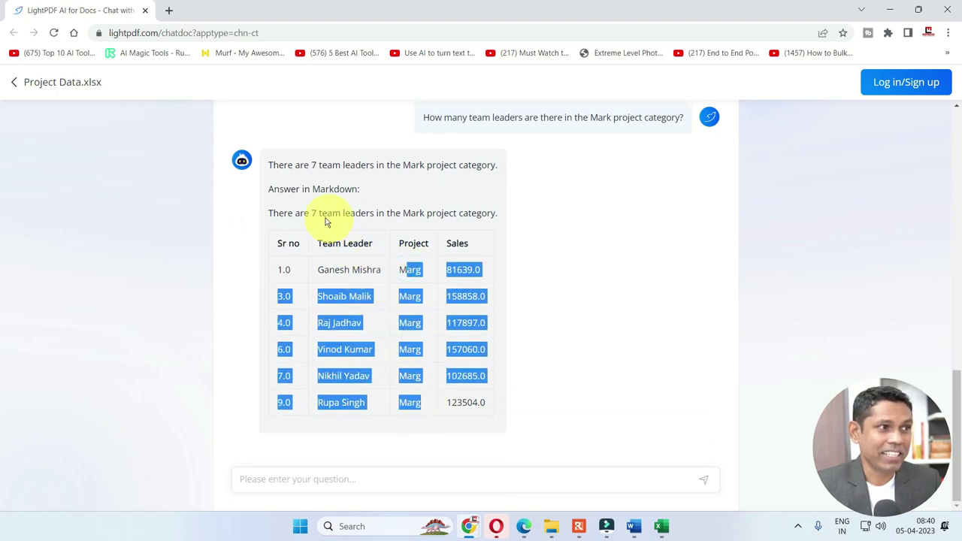
left_click_drag(306, 213, 496, 218)
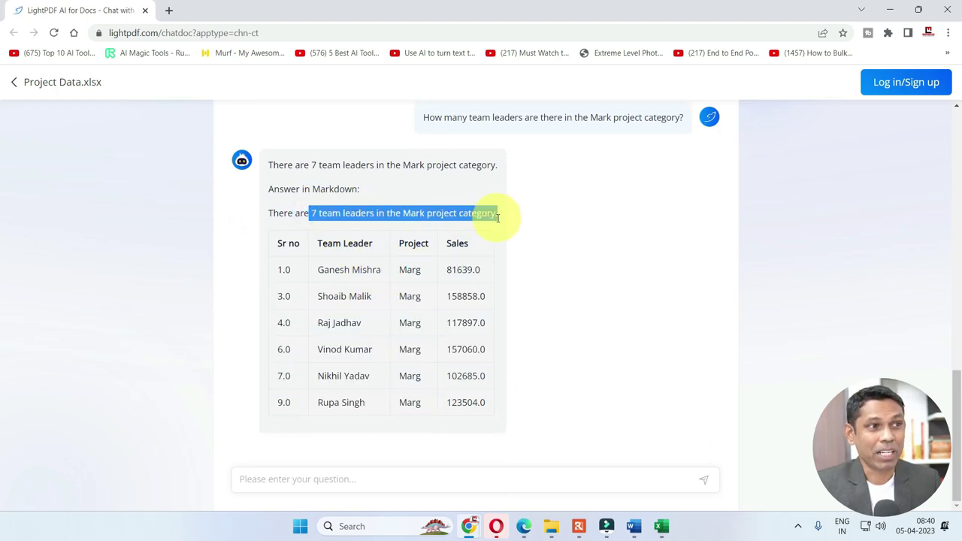
left_click(564, 241)
- Scroll through the answer's Marg rows, then bring the Project Data workbook forward
scroll(562, 242, "up", 1)
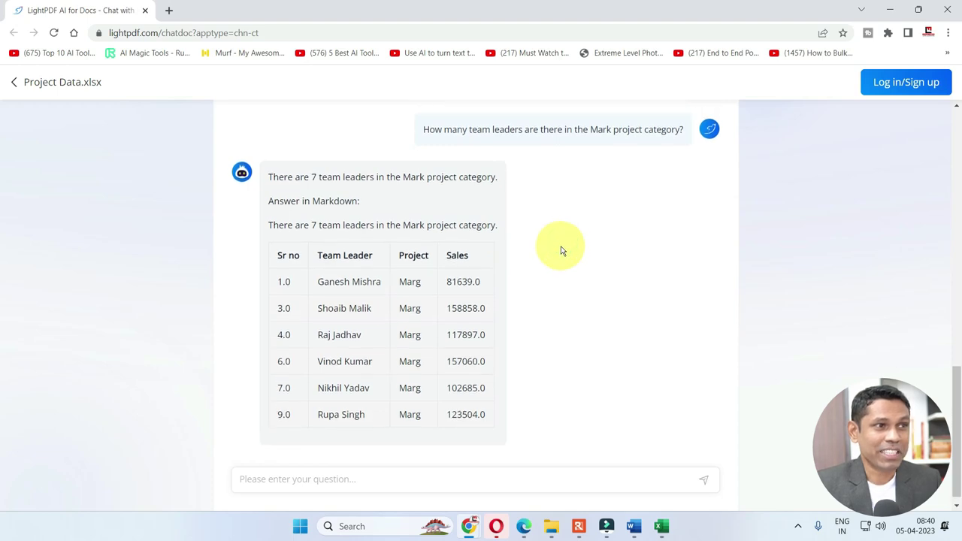
scroll(558, 249, "down", 1)
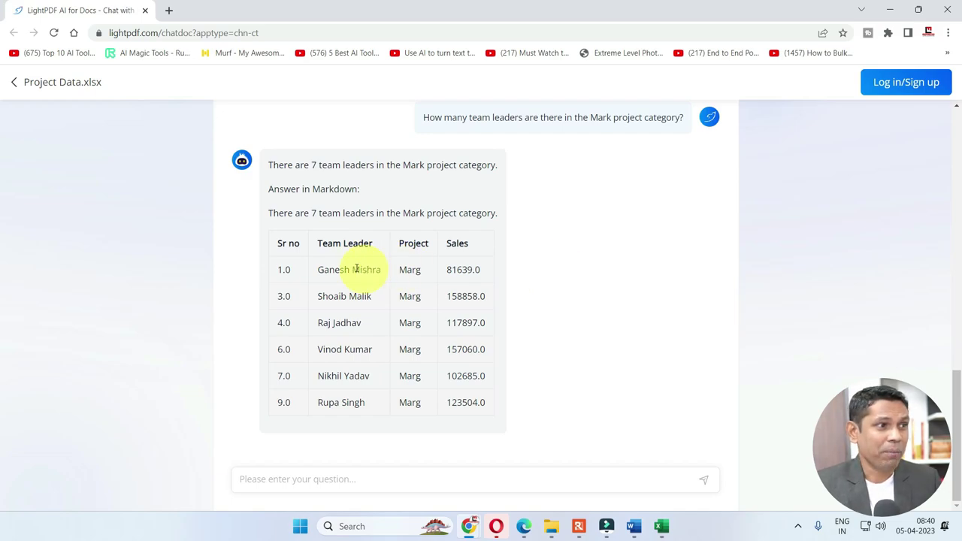
scroll(472, 261, "up", 2)
left_click_drag(451, 243, 601, 244)
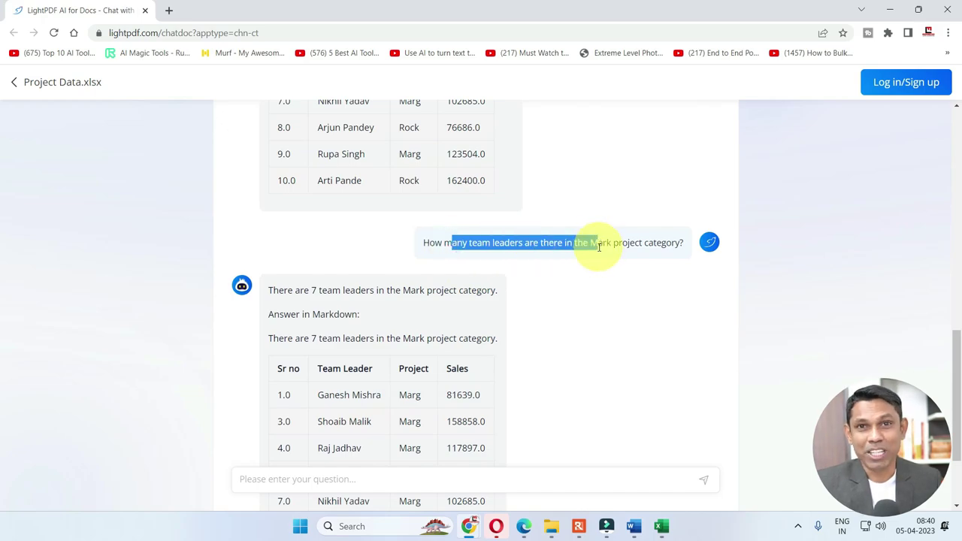
scroll(598, 251, "down", 2)
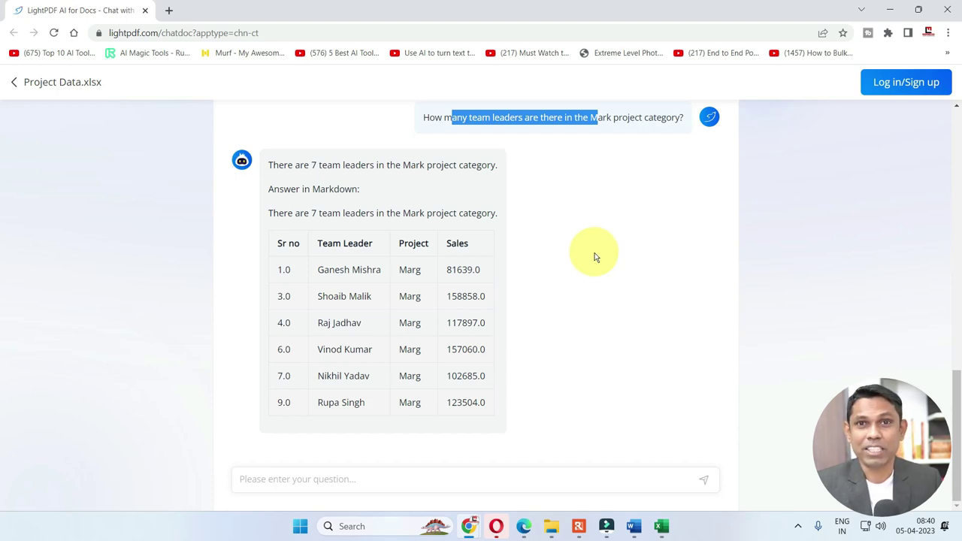
left_click(445, 275)
scroll(518, 279, "up", 2)
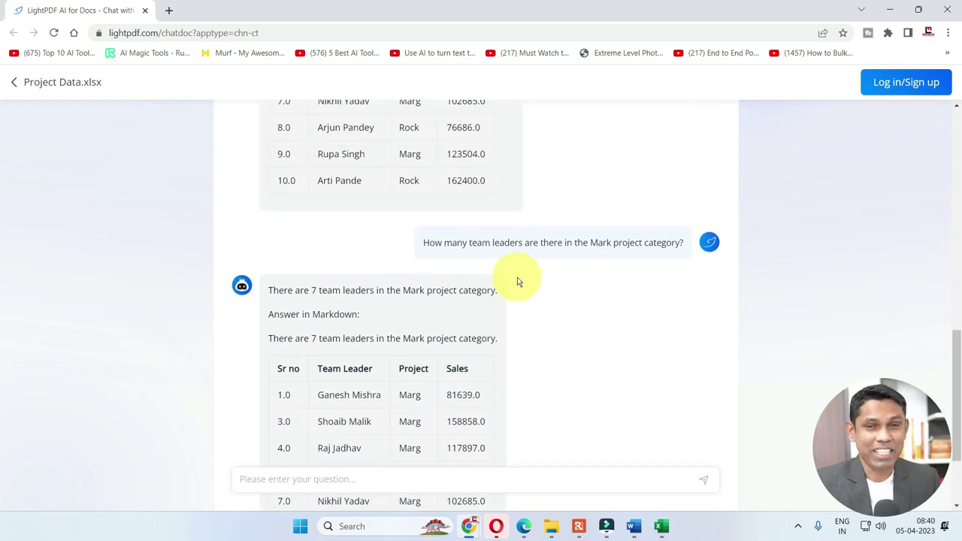
scroll(517, 279, "down", 2)
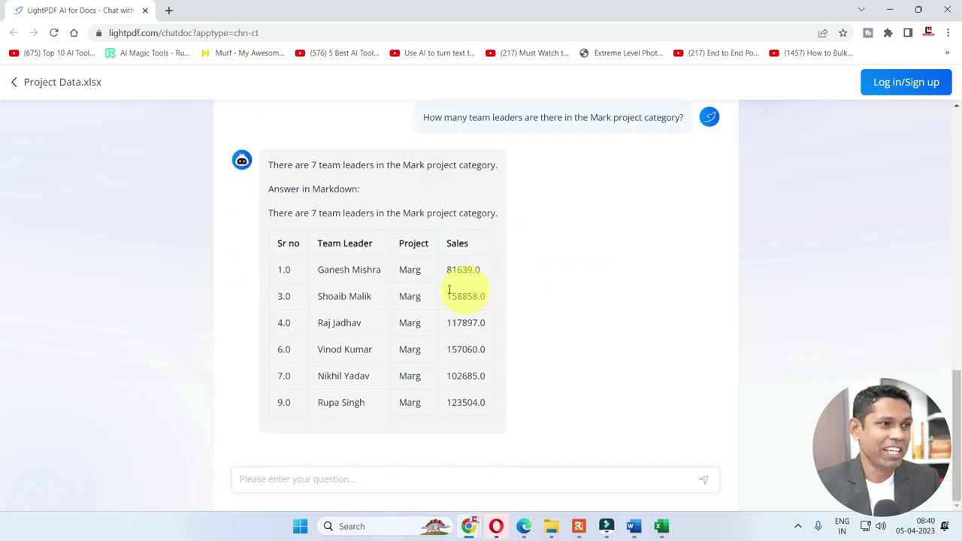
scroll(429, 339, "up", 8)
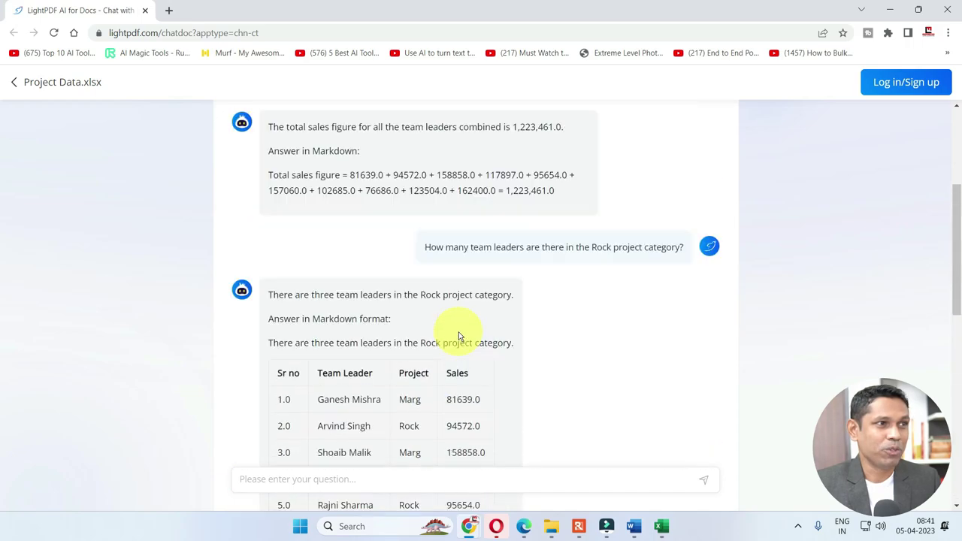
scroll(457, 337, "up", 4)
scroll(457, 331, "down", 12)
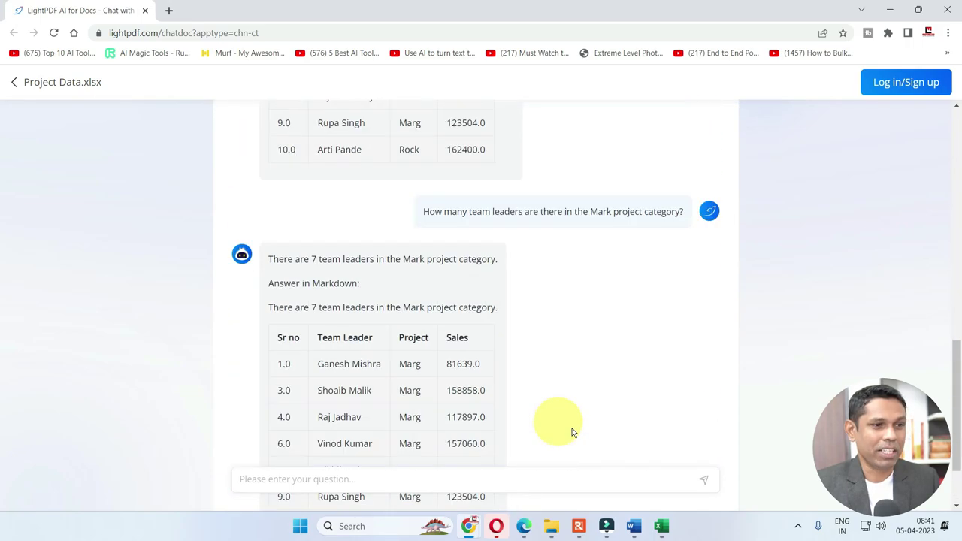
left_click(661, 526)
- Inspect the Marg entries in C7 and C8 and a Rock entry, then return to the chat
left_click(244, 316)
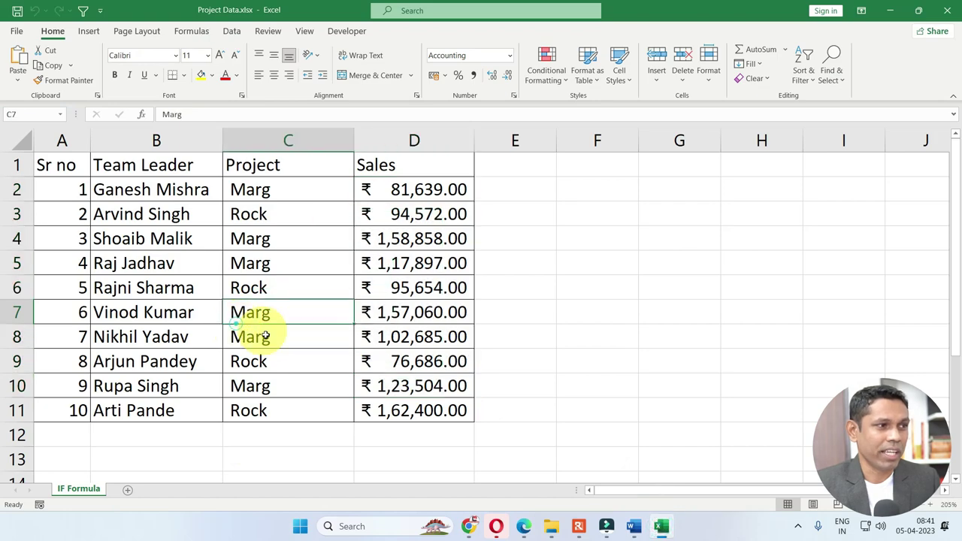
left_click(253, 334)
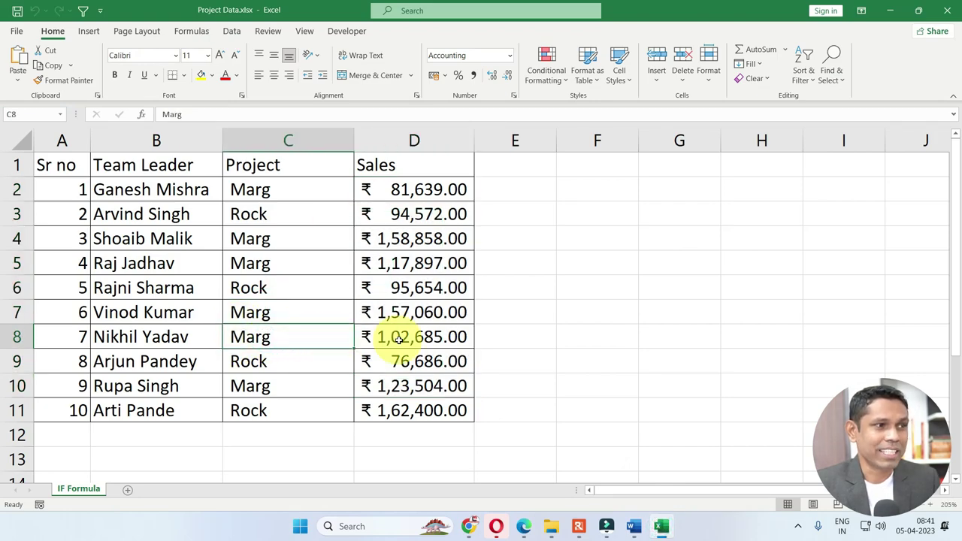
left_click(291, 294)
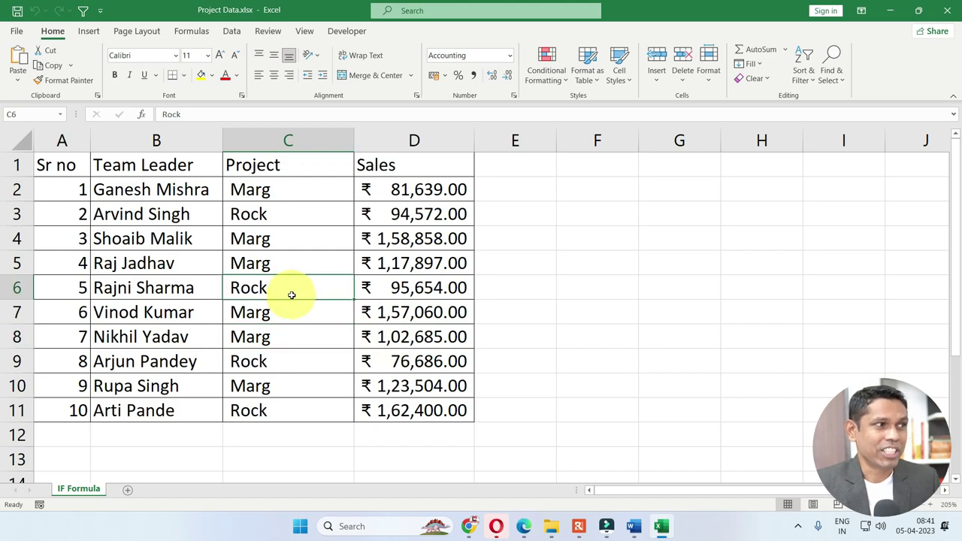
left_click(194, 188)
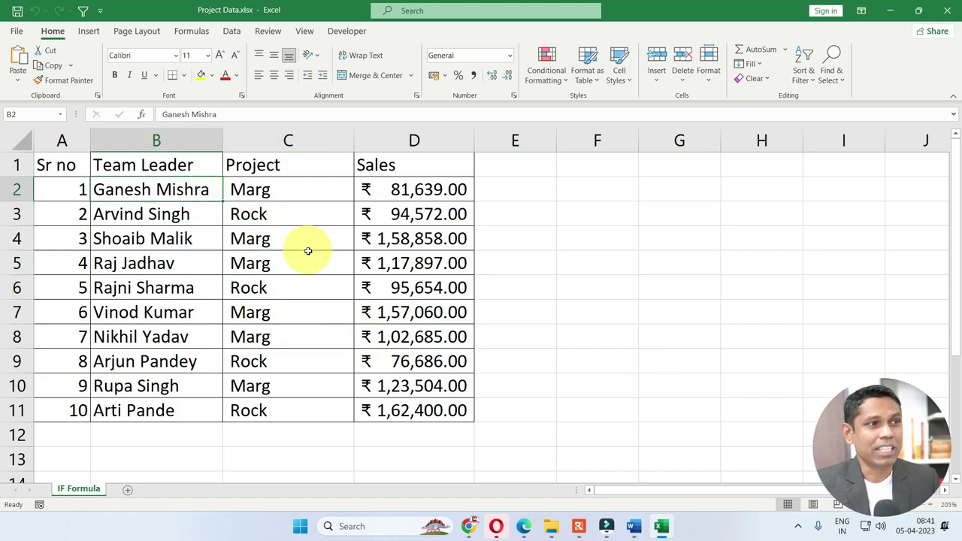
key("alt+Tab")
- Ask which team leader has the highest Marg sales and highlight 'Shoaib Malik' and 158858.0 in the reply
scroll(387, 270, "up", 2)
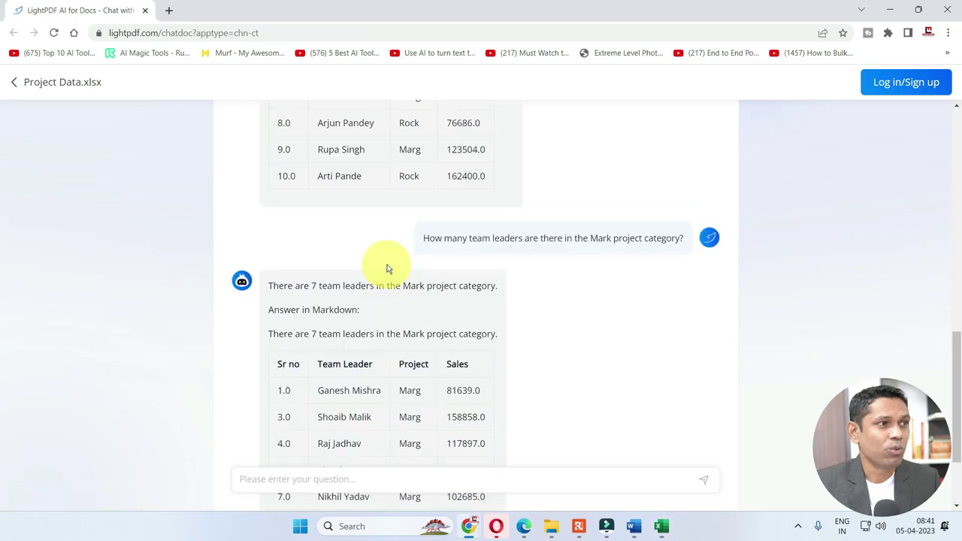
scroll(389, 268, "up", 5)
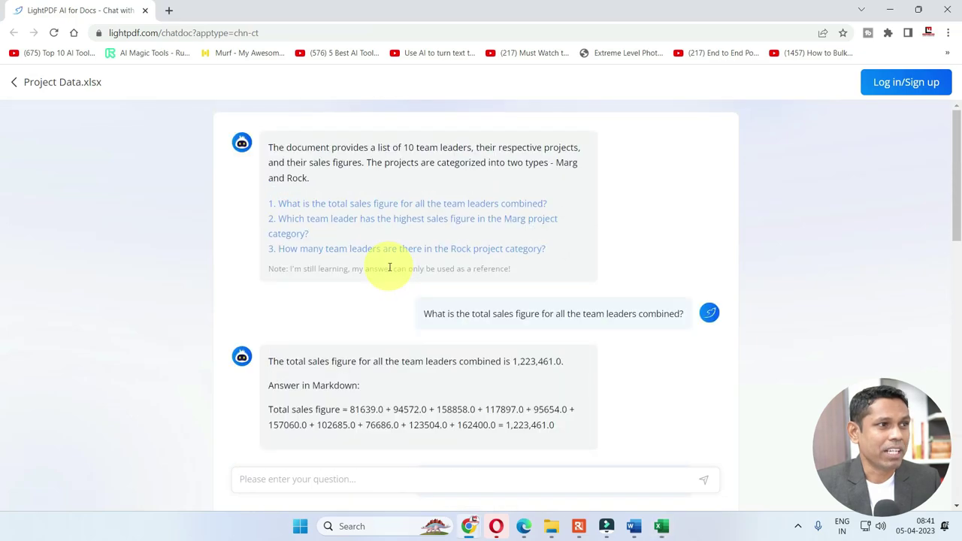
left_click(333, 225)
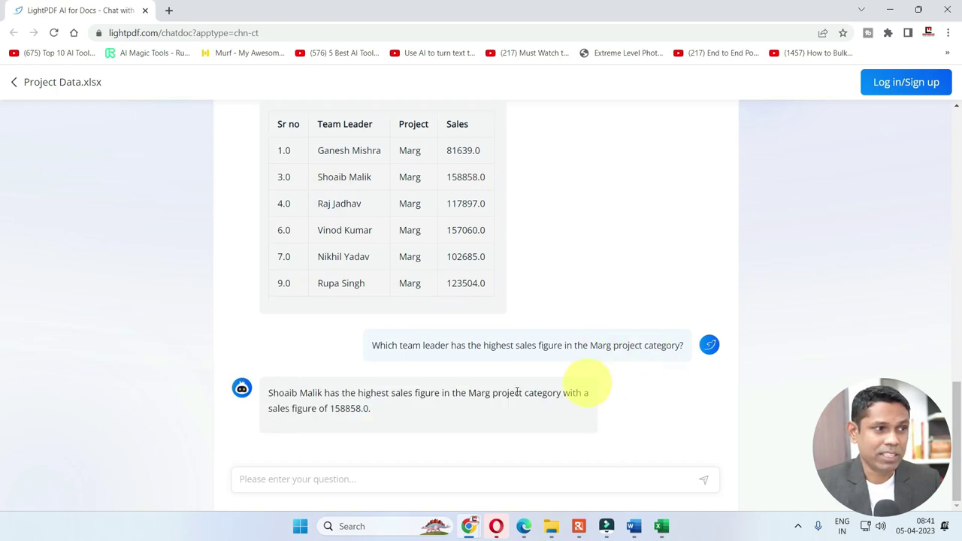
left_click_drag(330, 409, 415, 411)
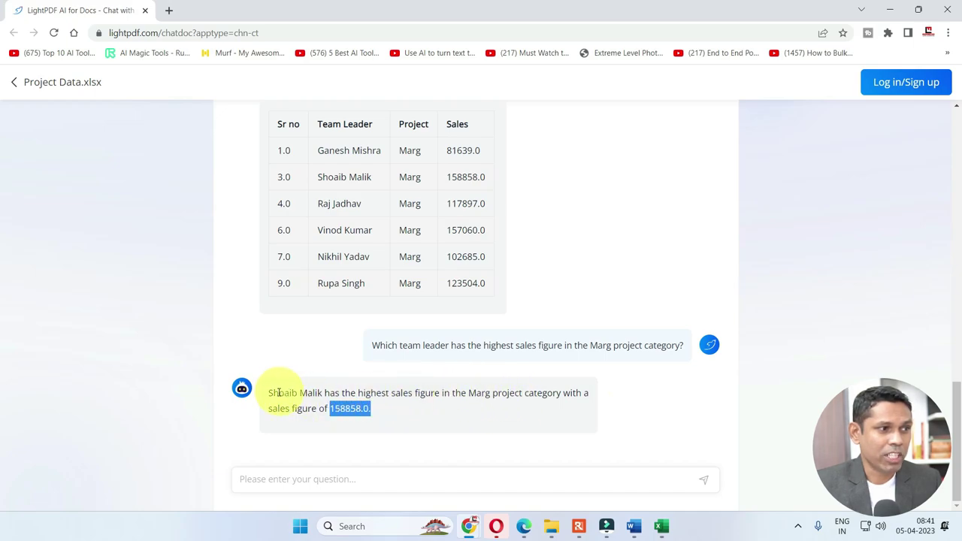
left_click_drag(266, 393, 334, 394)
key("alt+Tab")
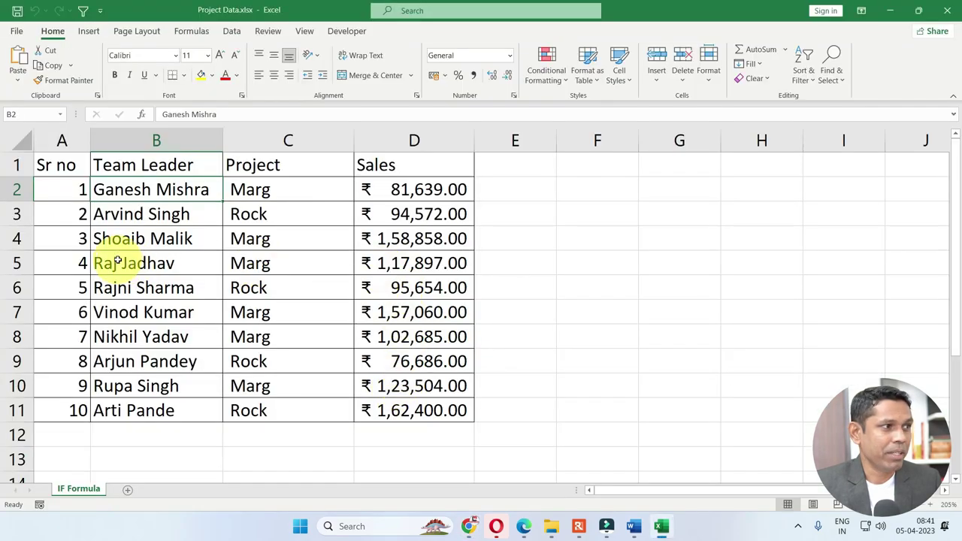
- Select Shoaib Malik's row B4:D4 and compare the Marg entries in C10 and C4, confirming 1,58,858.00
left_click_drag(151, 239, 433, 242)
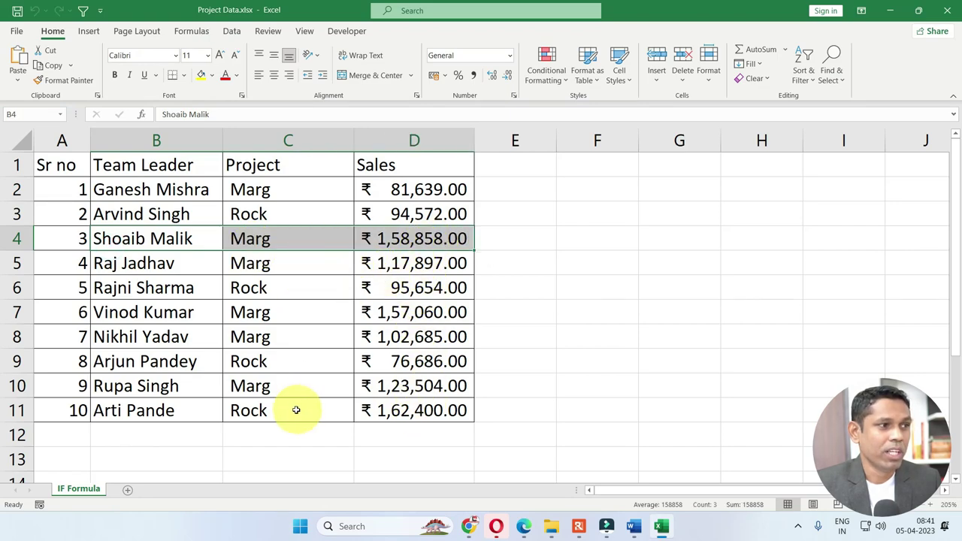
left_click(271, 387)
left_click(279, 245)
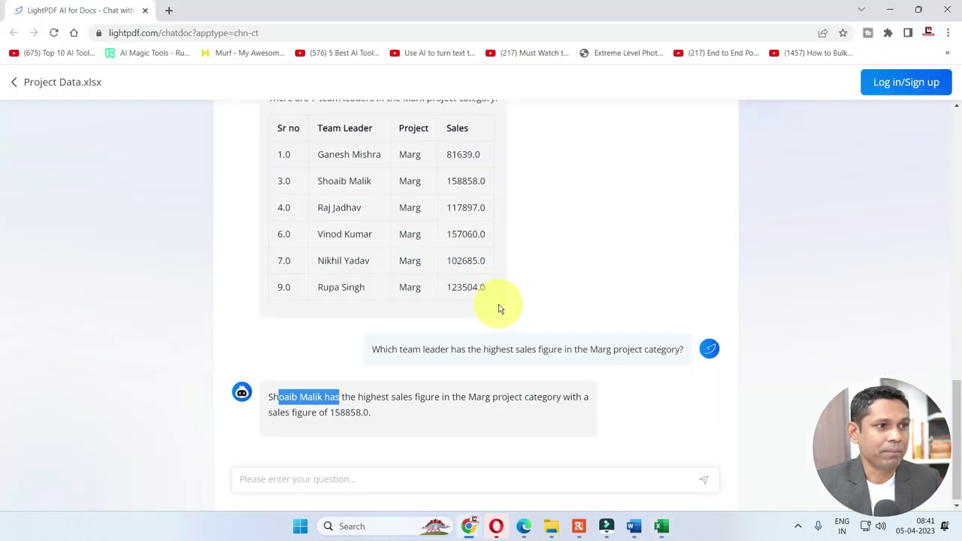
- Highlight 'Mark' in the question and 'Marg' in the answer table to compare the spellings
scroll(500, 308, "up", 5)
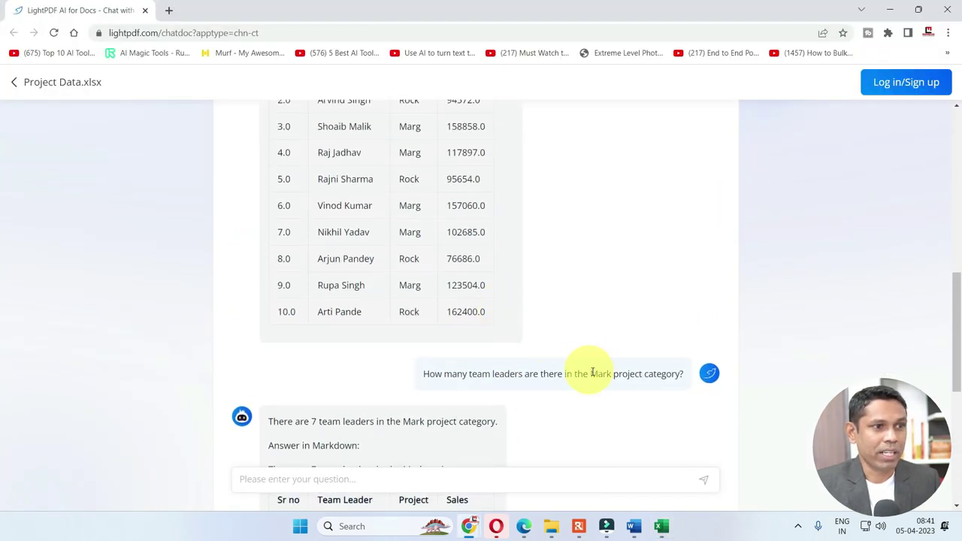
left_click_drag(590, 375, 614, 373)
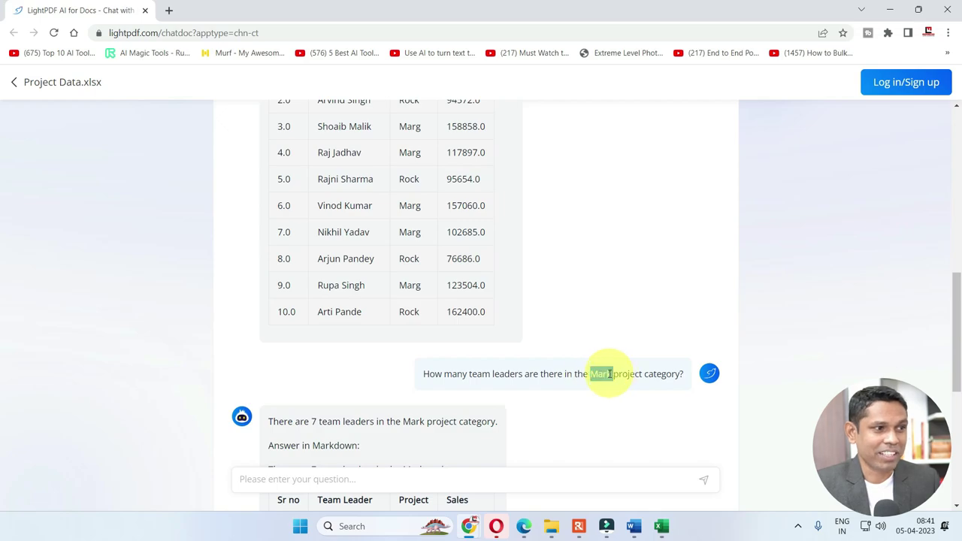
scroll(571, 367, "down", 2)
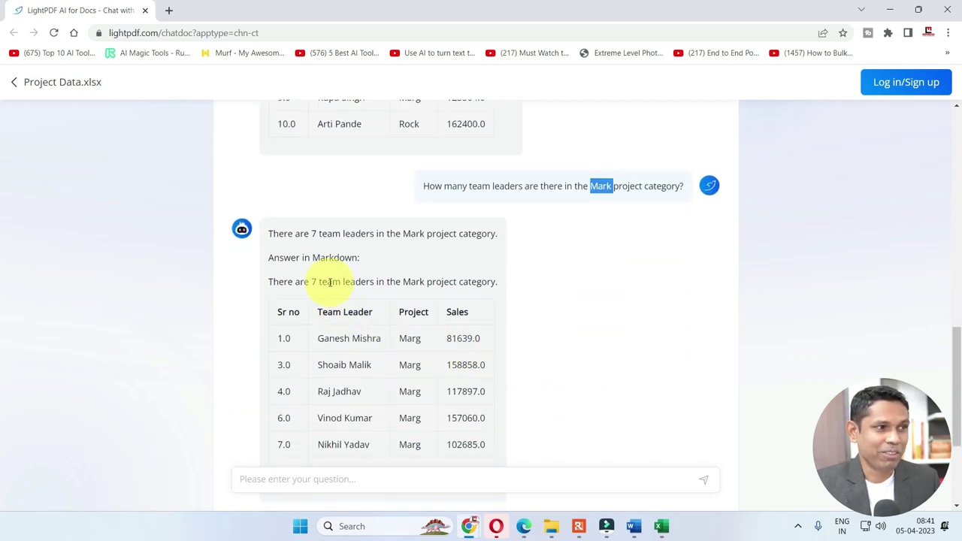
left_click_drag(323, 282, 434, 282)
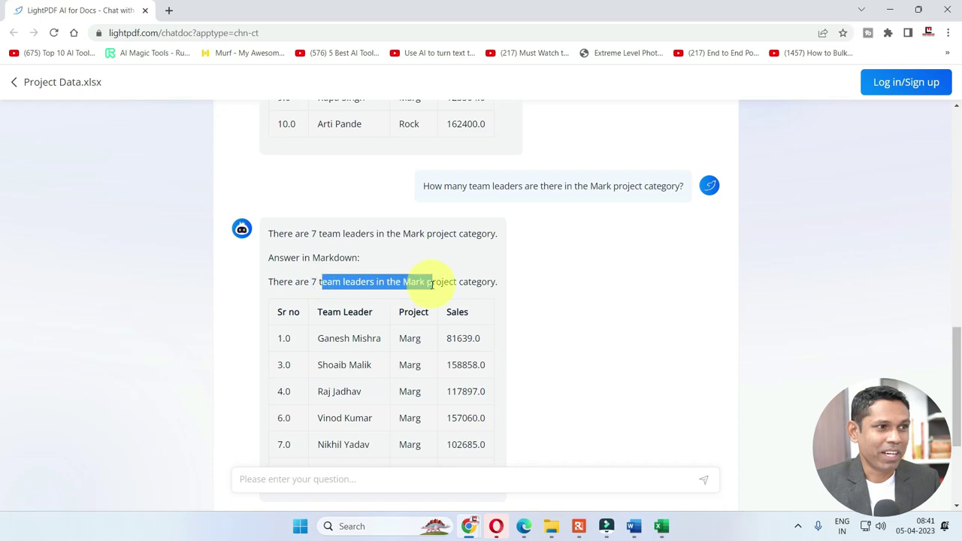
left_click(401, 338)
left_click_drag(401, 338, 423, 344)
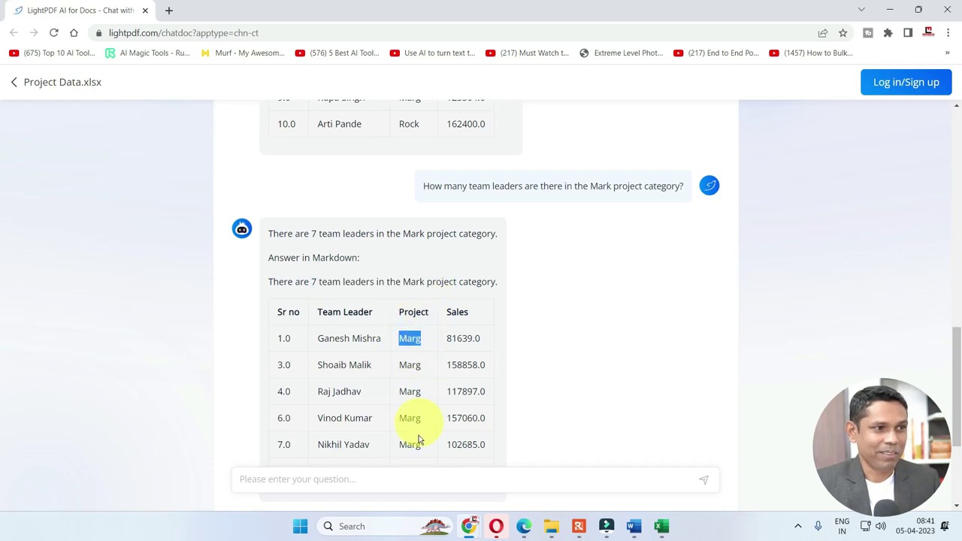
- Review the answer again and re-select the word 'Mark' in the question
scroll(446, 401, "down", 2)
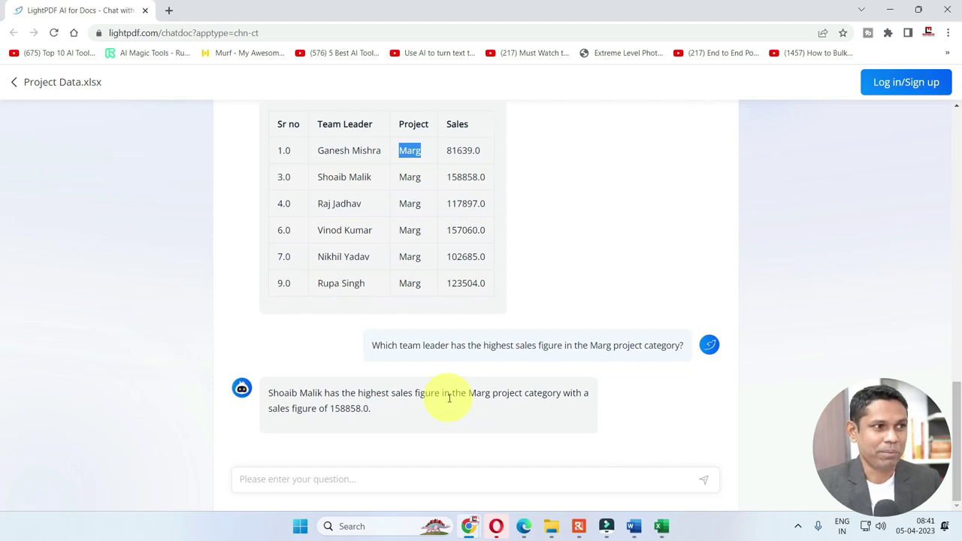
scroll(449, 398, "up", 1)
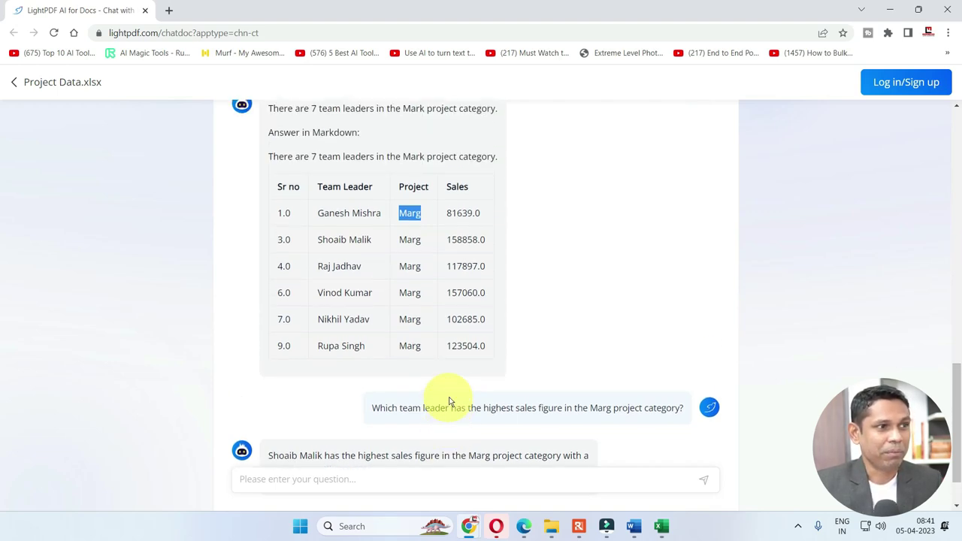
left_click(558, 366)
scroll(557, 366, "down", 1)
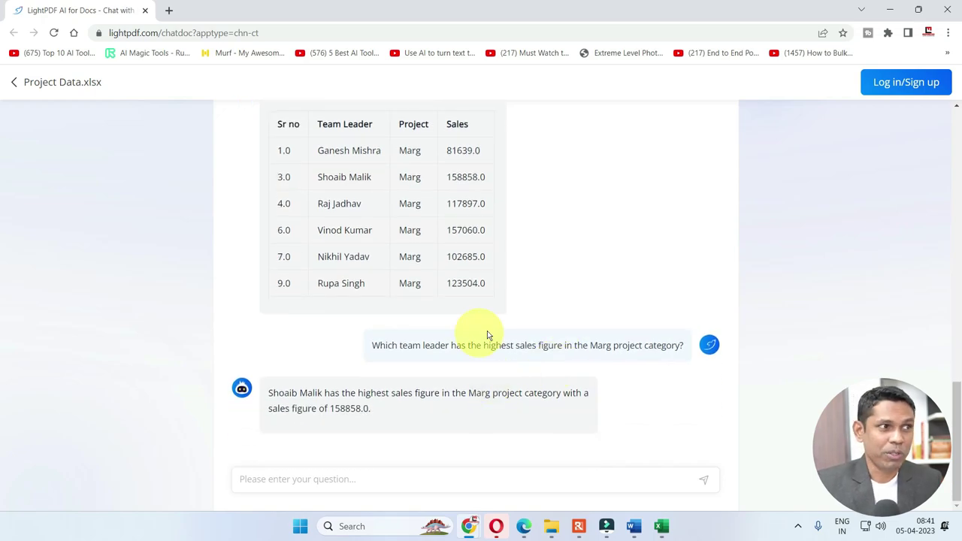
scroll(526, 315, "up", 4)
double_click(601, 248)
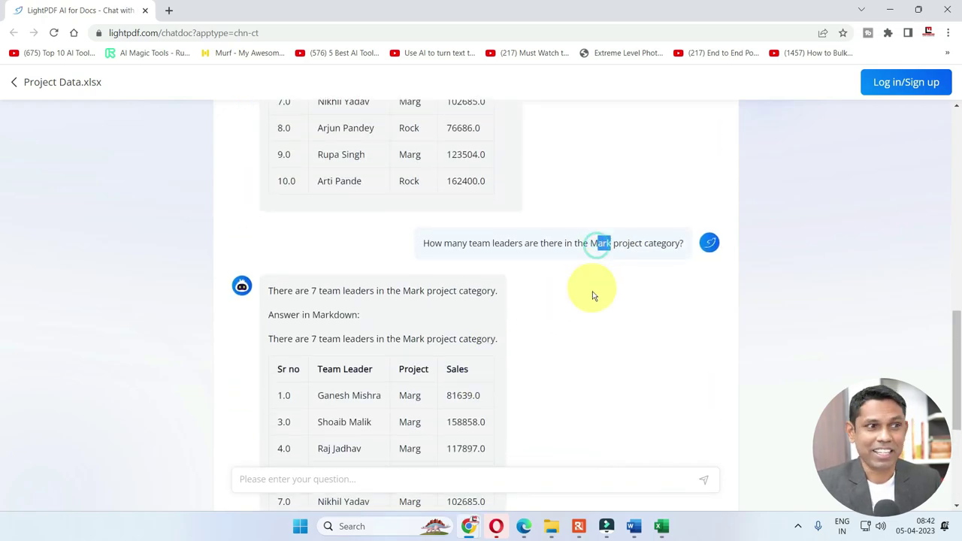
scroll(593, 293, "down", 4)
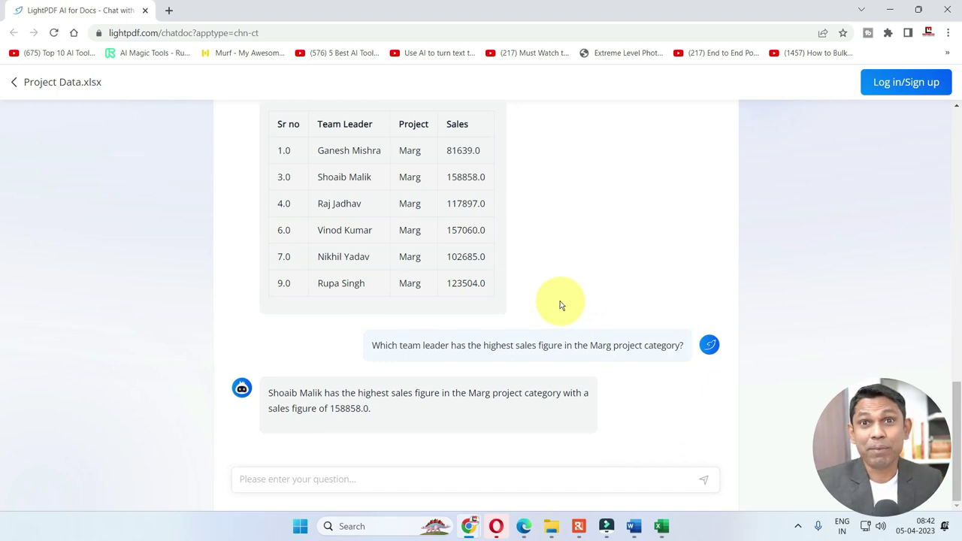
- Upload 10 Most imp Questions of EXCEL MIS.docx to LightPDF, then bring up that document in Word
left_click(17, 82)
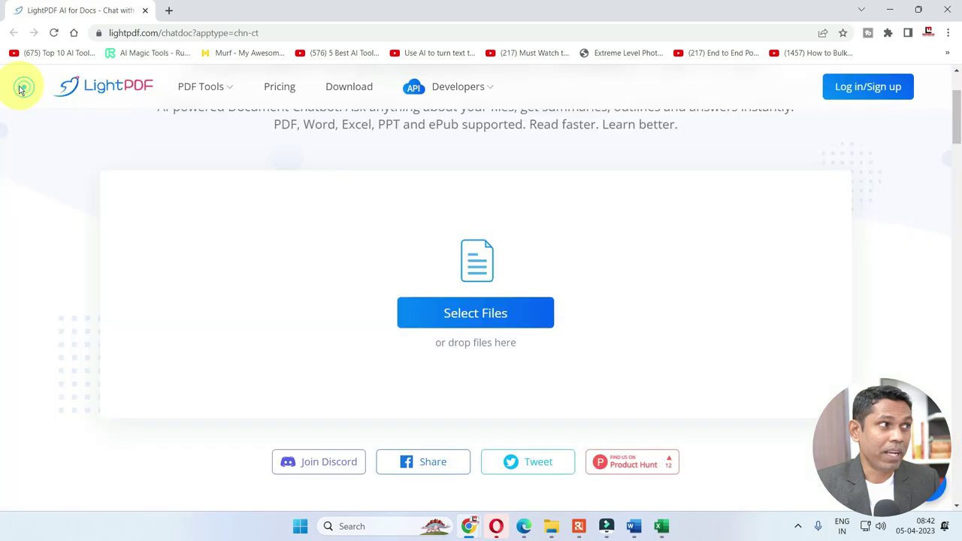
left_click(457, 314)
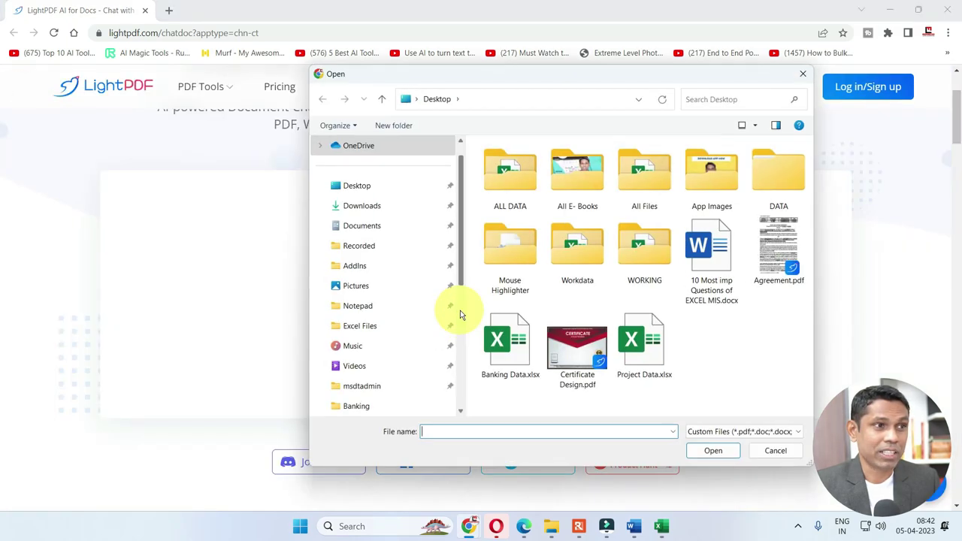
left_click(710, 278)
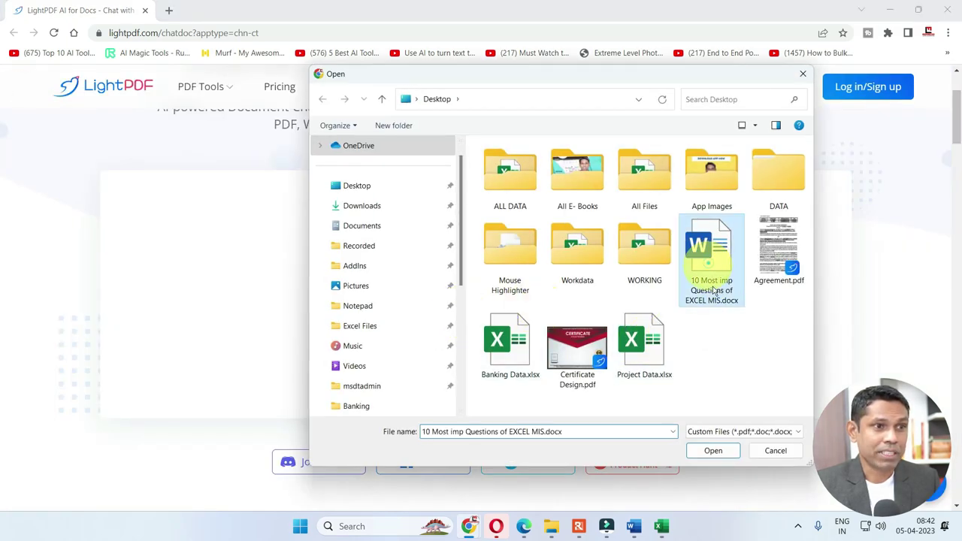
left_click(714, 452)
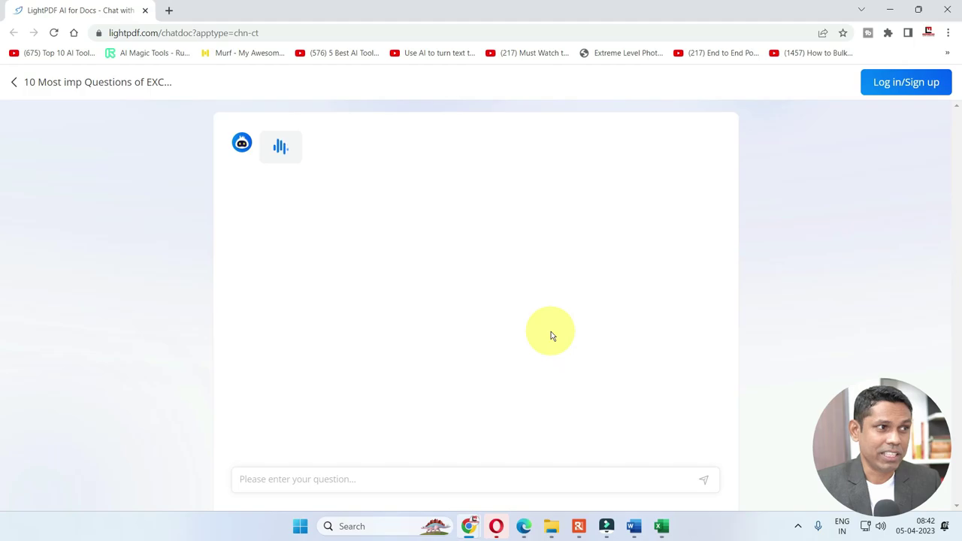
left_click(634, 526)
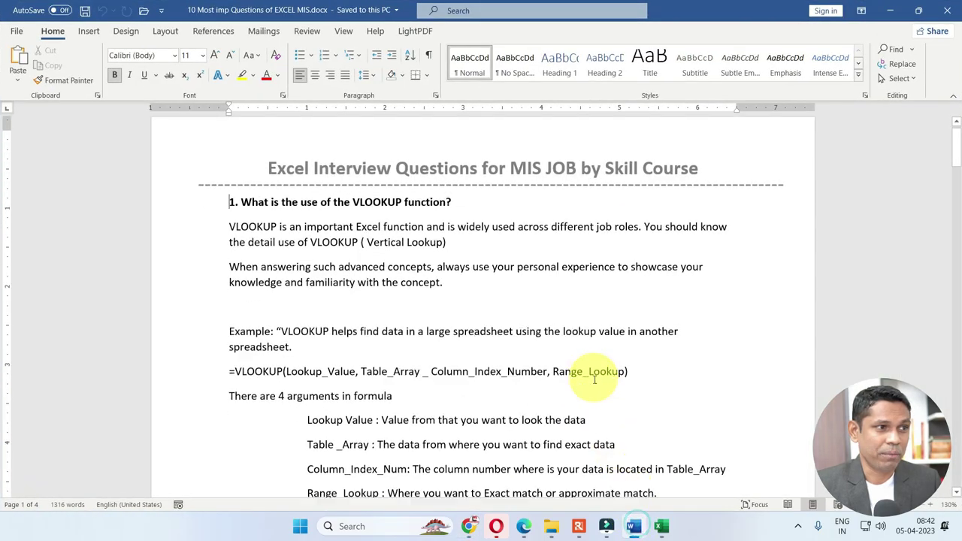
- Scroll through the Excel MIS interview questions in Word, then return to the LightPDF chat
scroll(594, 380, "down", 5)
scroll(595, 382, "down", 3)
scroll(596, 384, "down", 2)
scroll(597, 387, "down", 1)
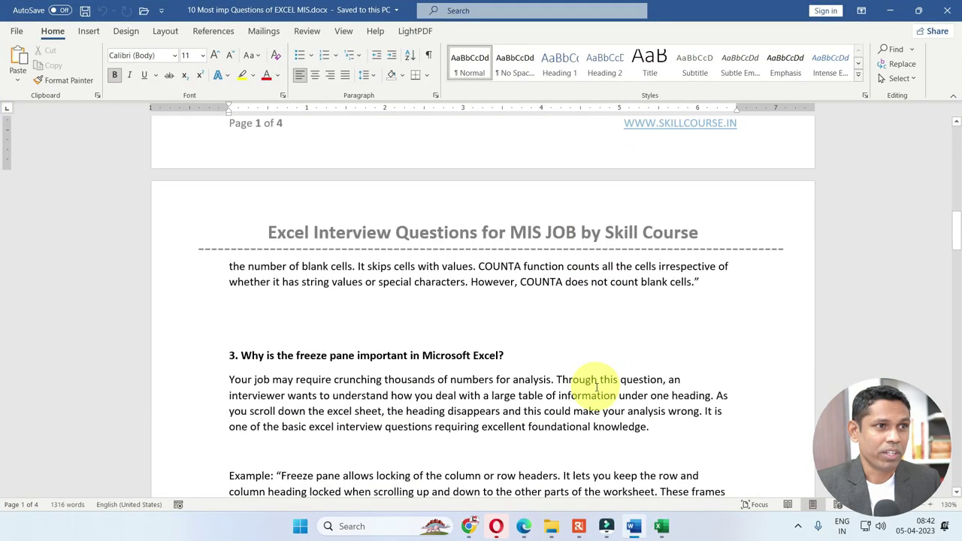
scroll(596, 382, "down", 3)
scroll(616, 378, "down", 5)
scroll(601, 386, "down", 5)
scroll(594, 382, "down", 5)
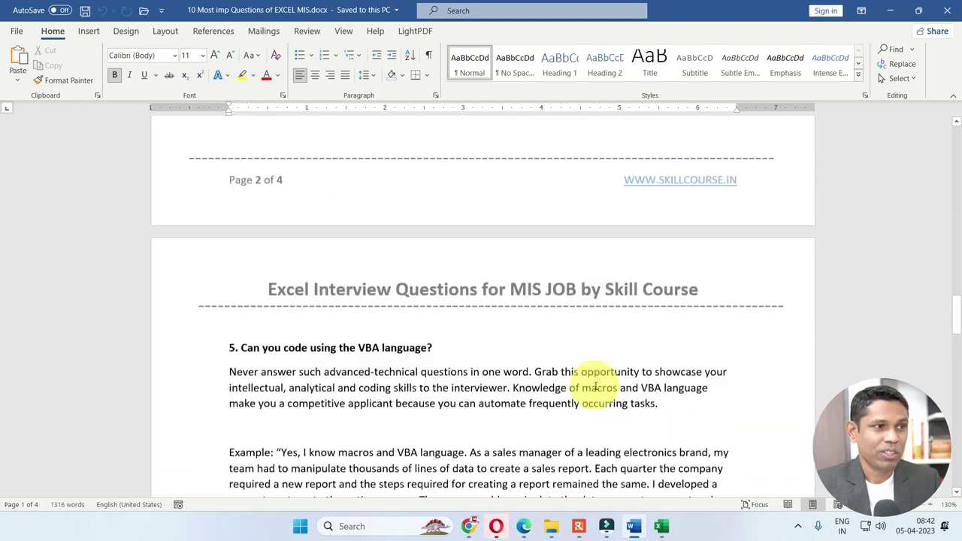
scroll(594, 386, "down", 5)
scroll(595, 385, "down", 1)
key("alt+Tab")
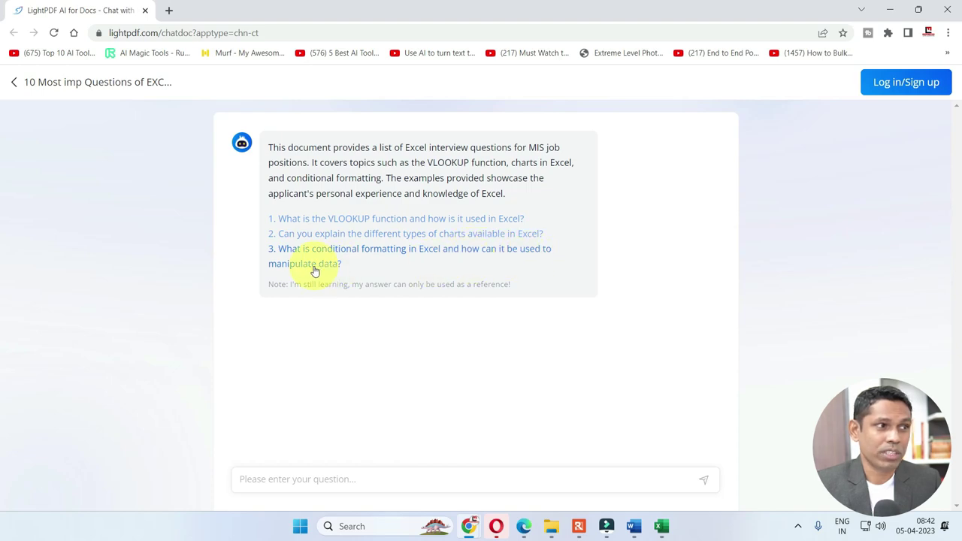
- Ask the suggested question about what VLOOKUP is and highlight the bot's explanation
left_click(338, 219)
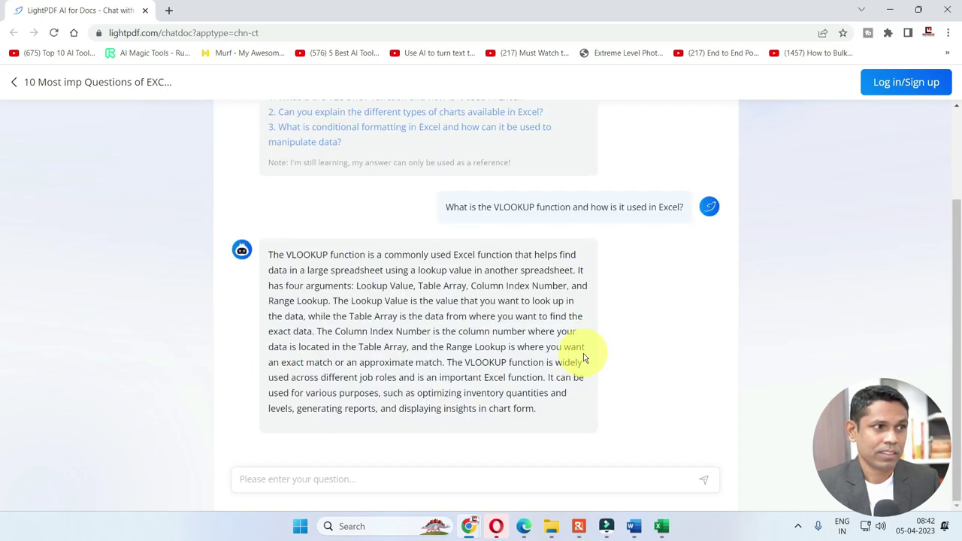
left_click_drag(303, 253, 518, 429)
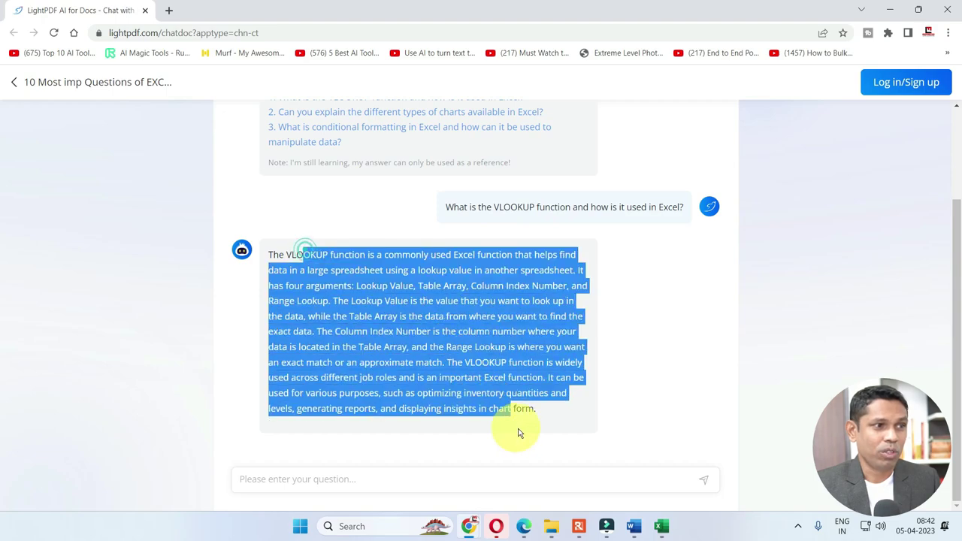
left_click(542, 414)
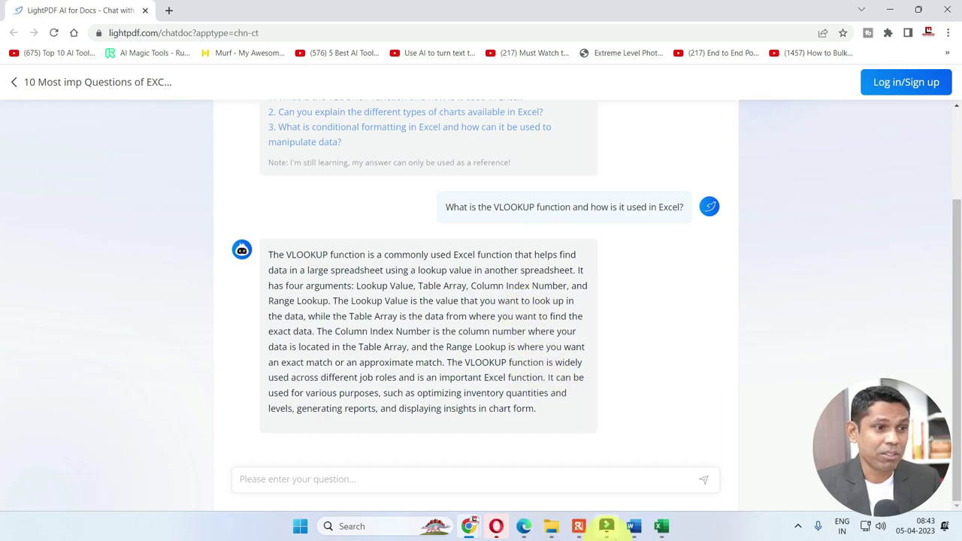
- Compare the VLOOKUP answer against the Word document, then return to the LightPDF chat
left_click(633, 526)
scroll(595, 422, "down", 5)
scroll(594, 425, "down", 5)
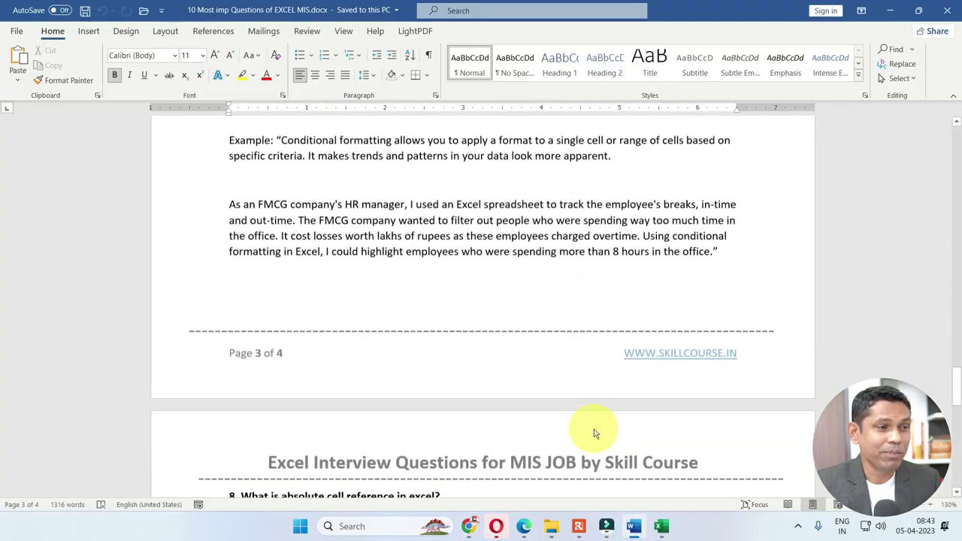
scroll(594, 429, "down", 8)
scroll(594, 430, "down", 6)
key("alt+Tab")
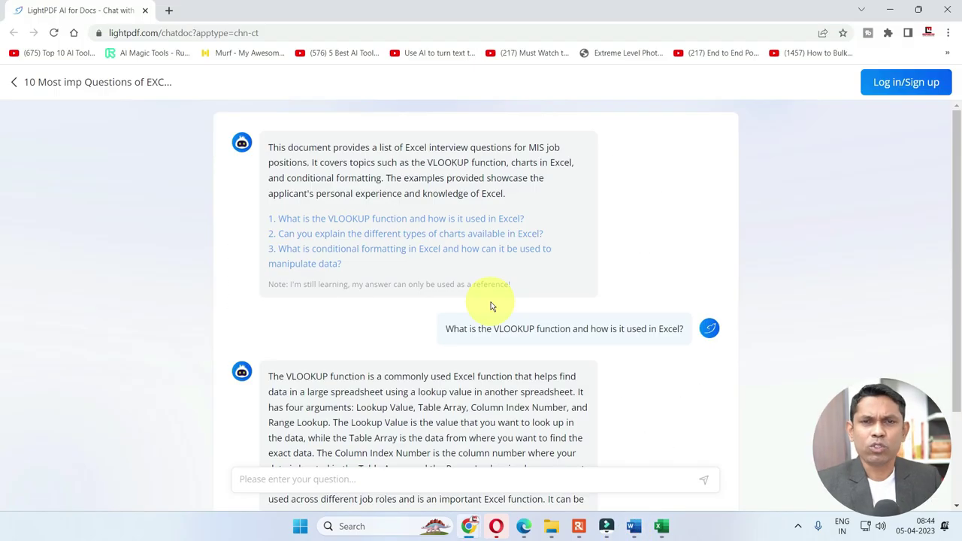